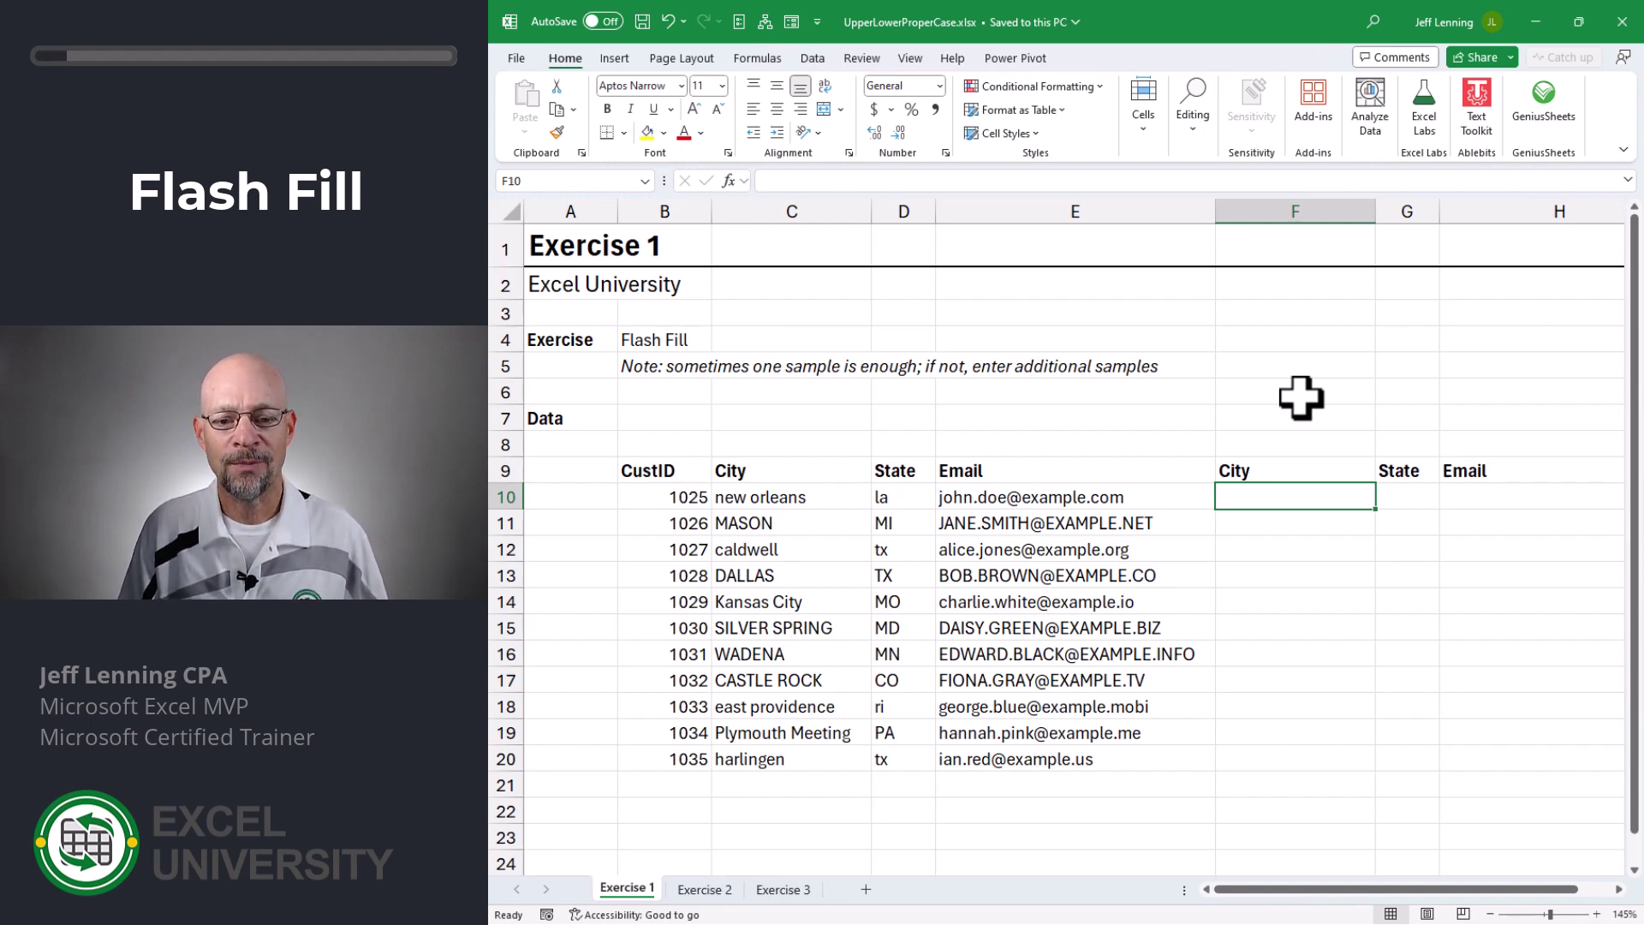
Flash Fill the City column in proper case from a 'New Orleans' sample in F10
click(813, 495)
click(1268, 492)
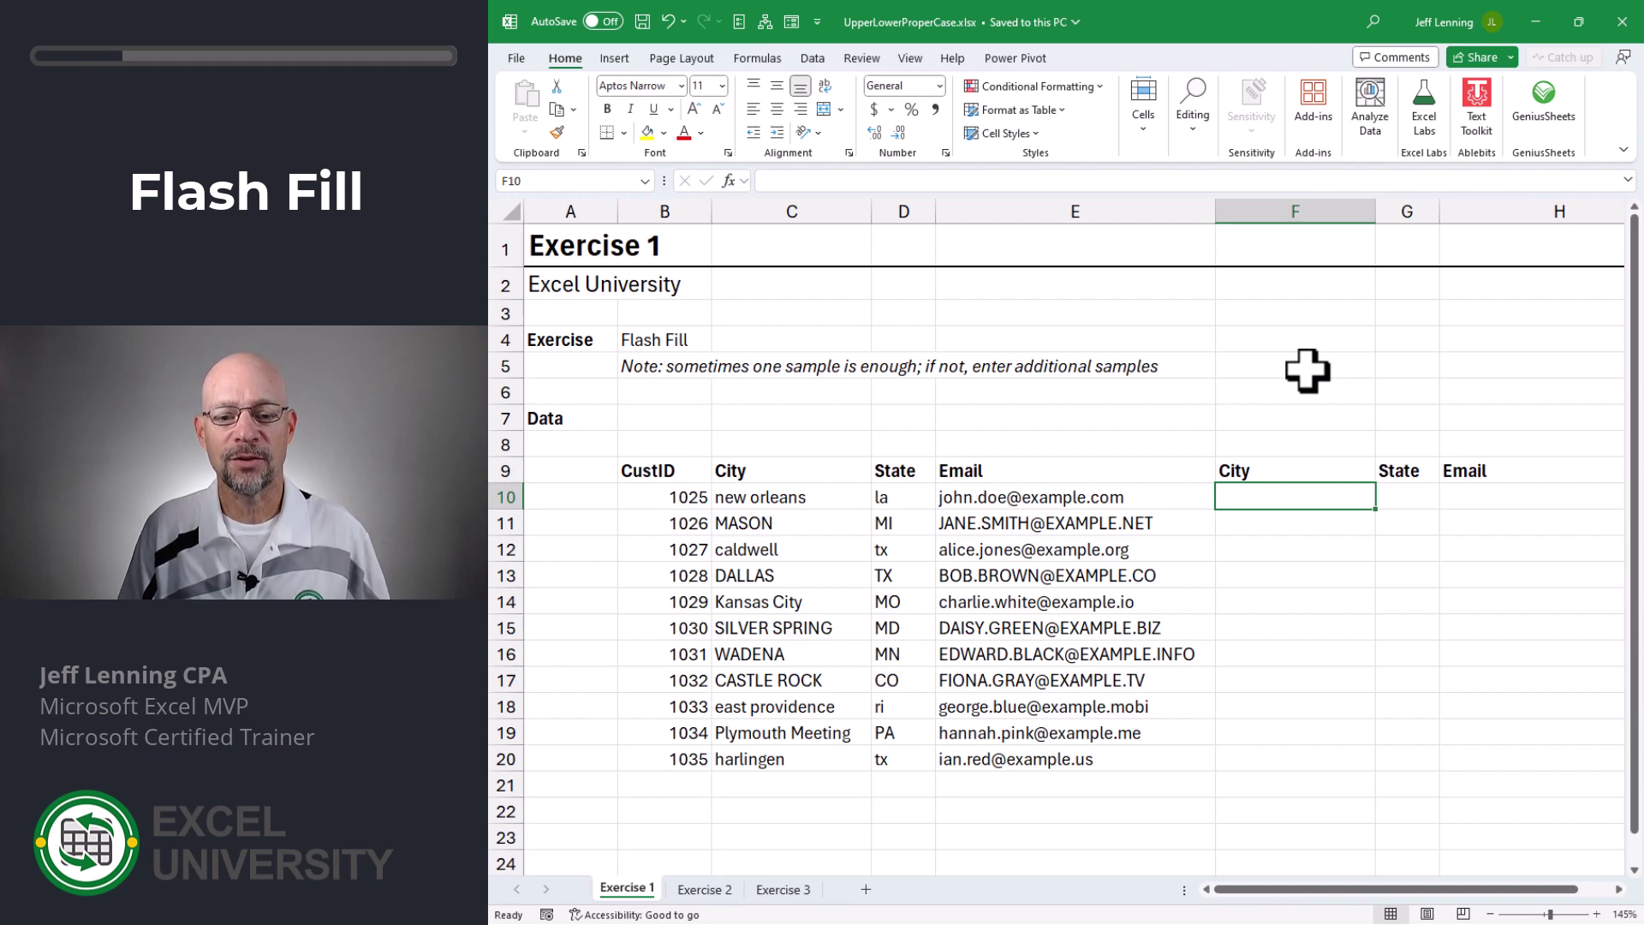
text(New Orleans)
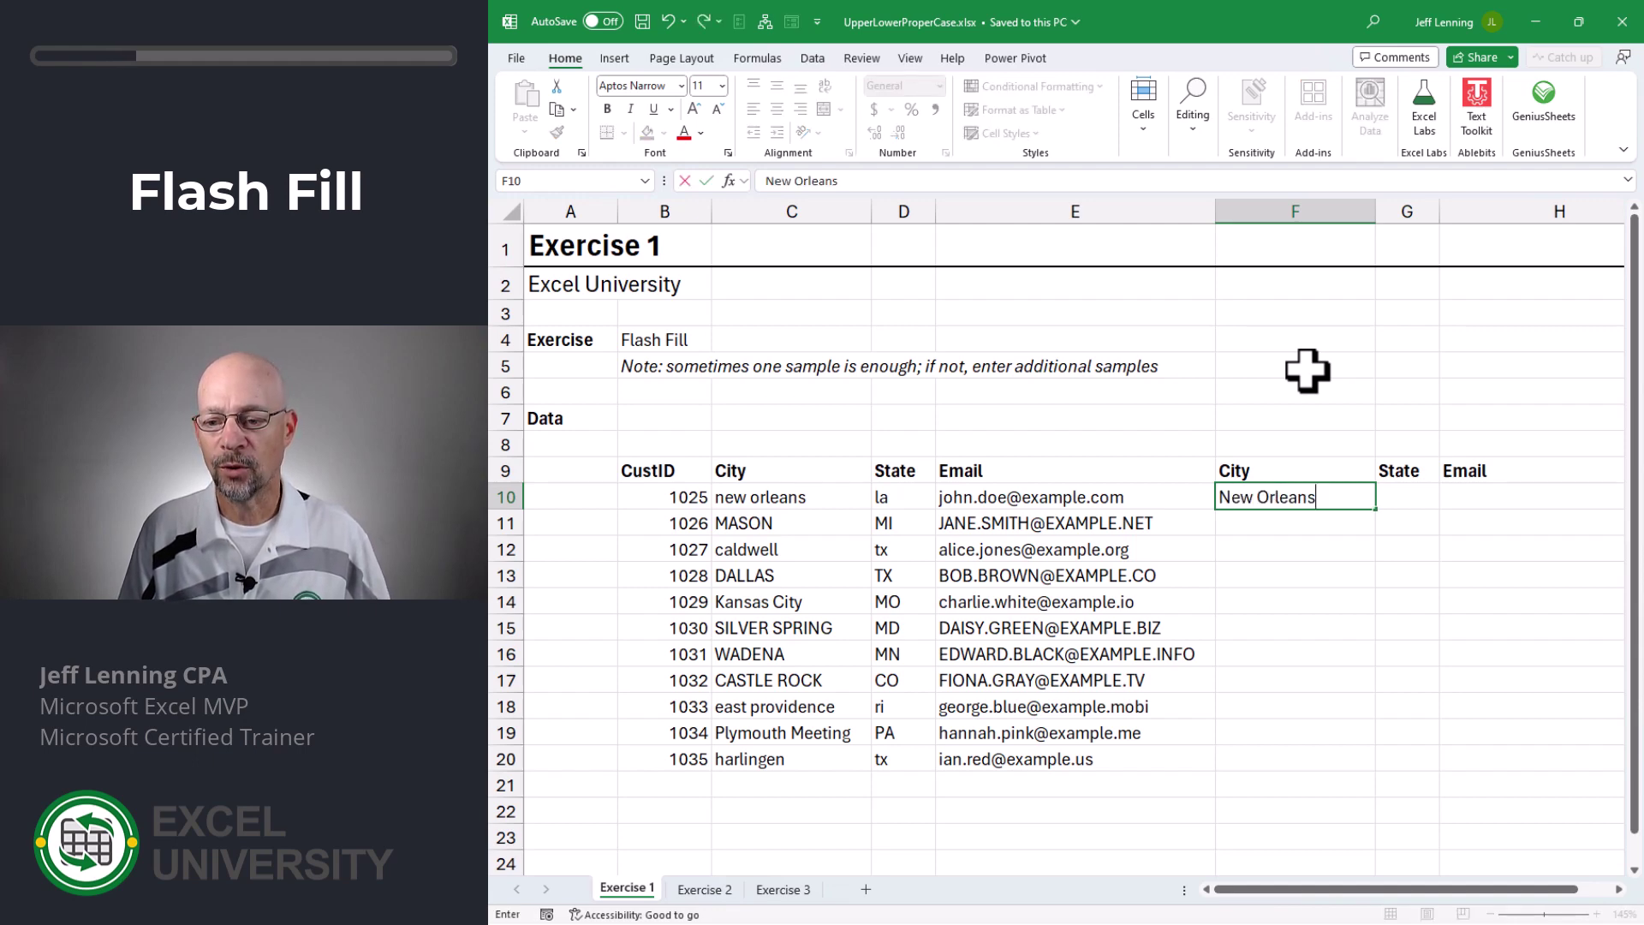
key(Tab)
key(Return)
click(810, 58)
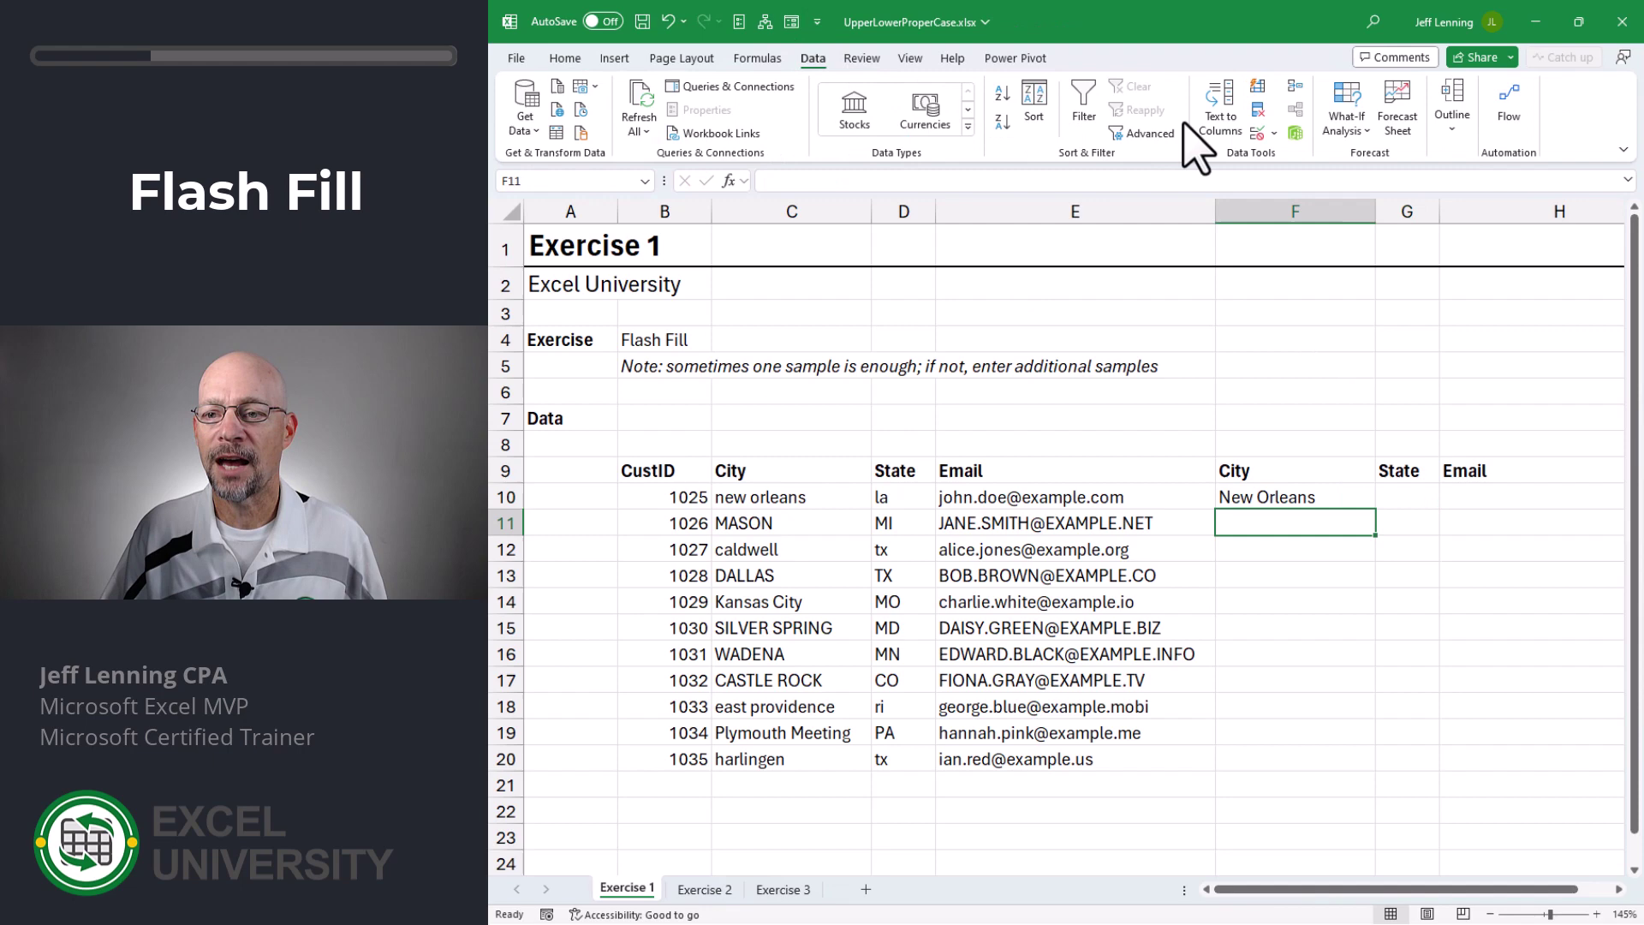
click(1260, 85)
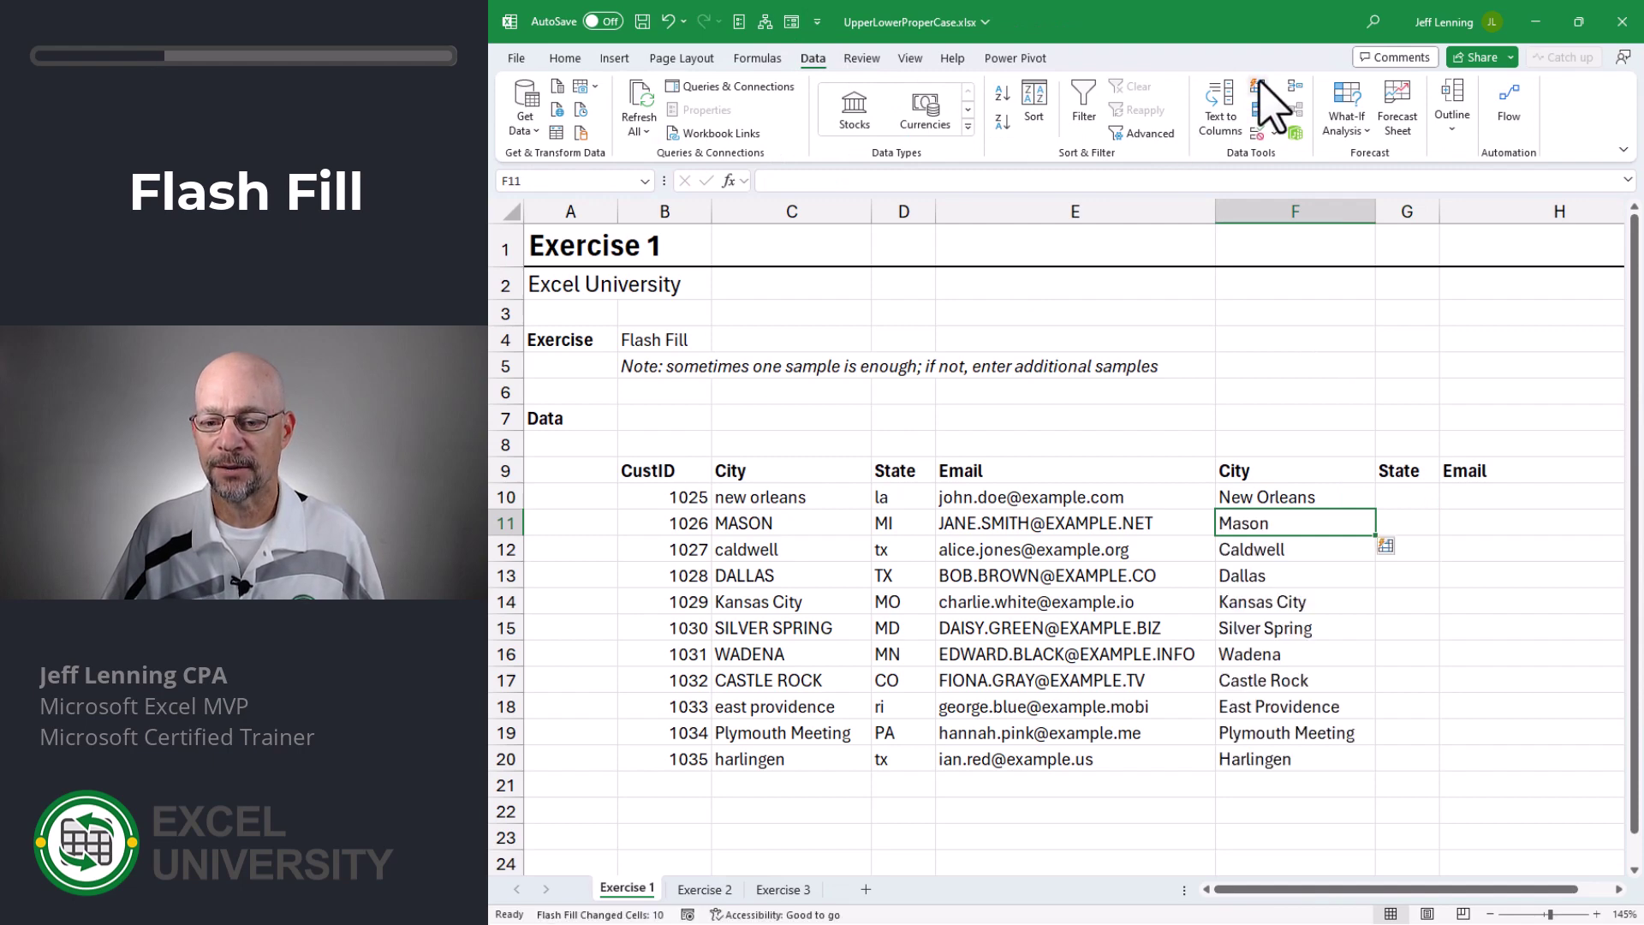
Flash Fill the State column in uppercase from an 'LA' sample in G10 with Ctrl+E
key(Up)
key(Right)
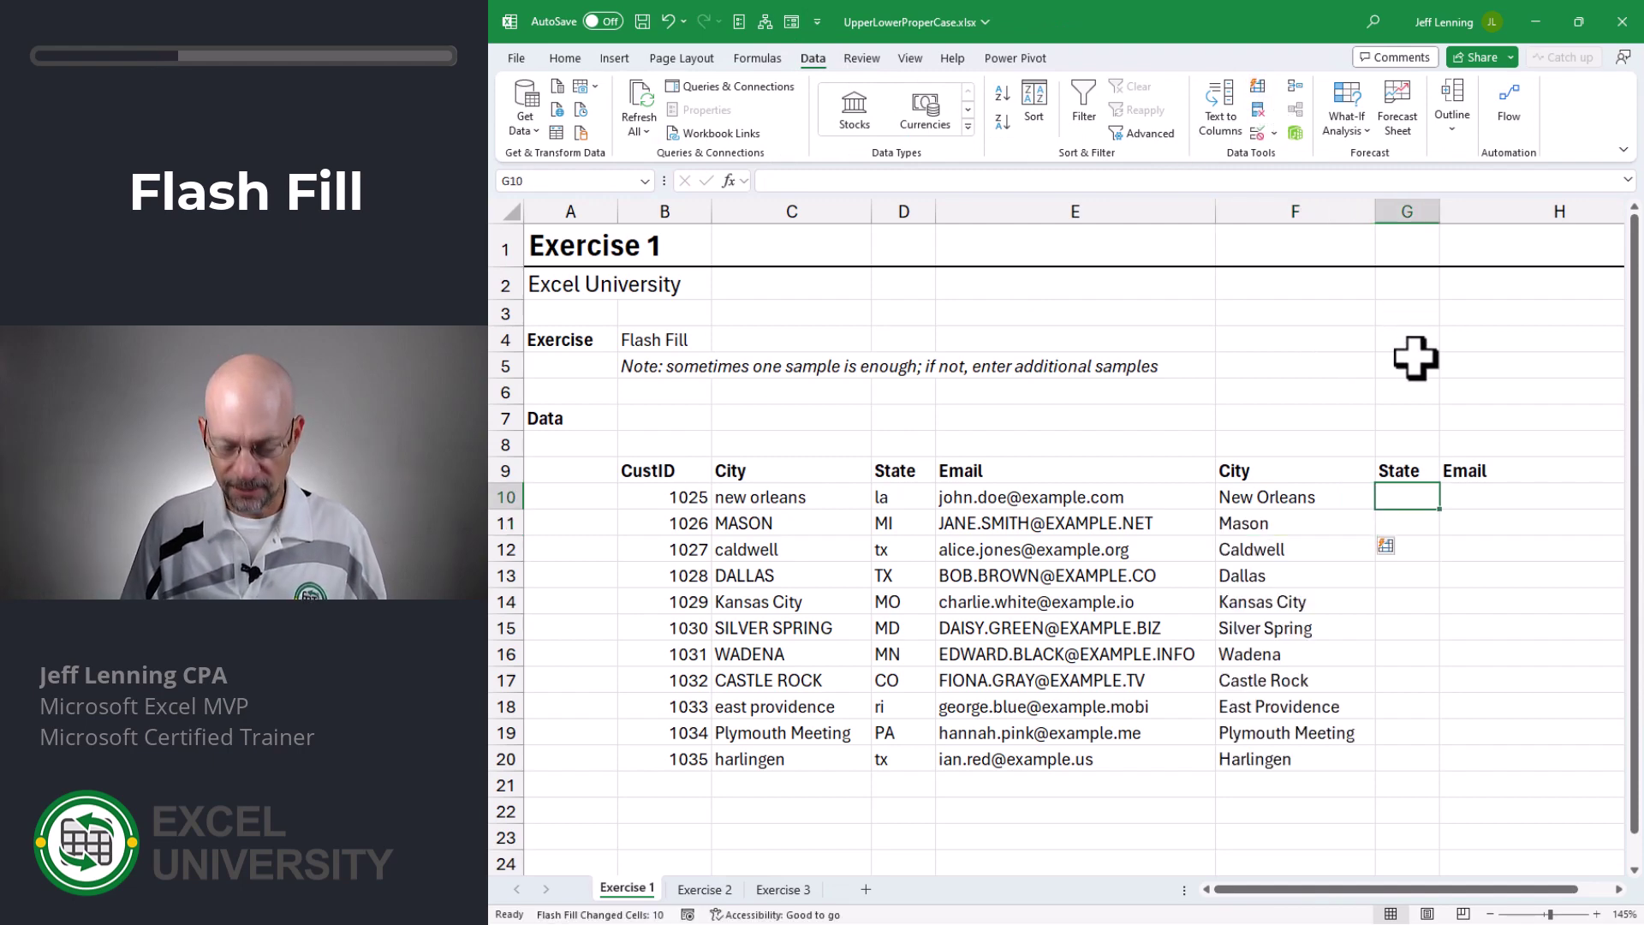
text(LA)
key(Return)
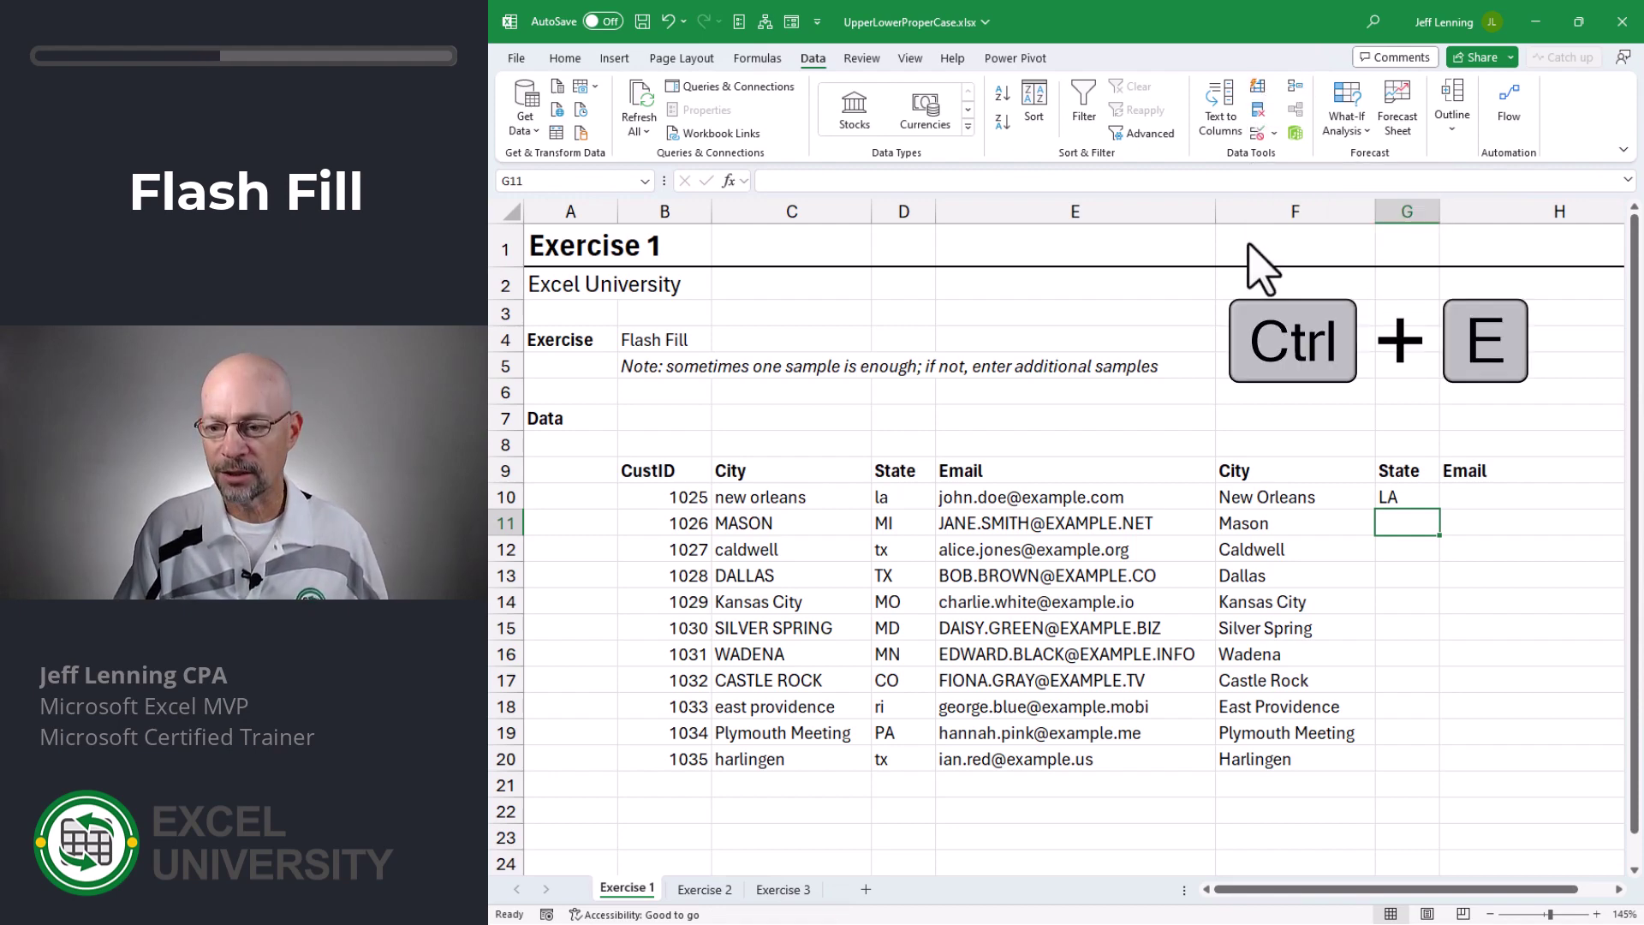
key(ctrl+e)
key(Up)
key(Right)
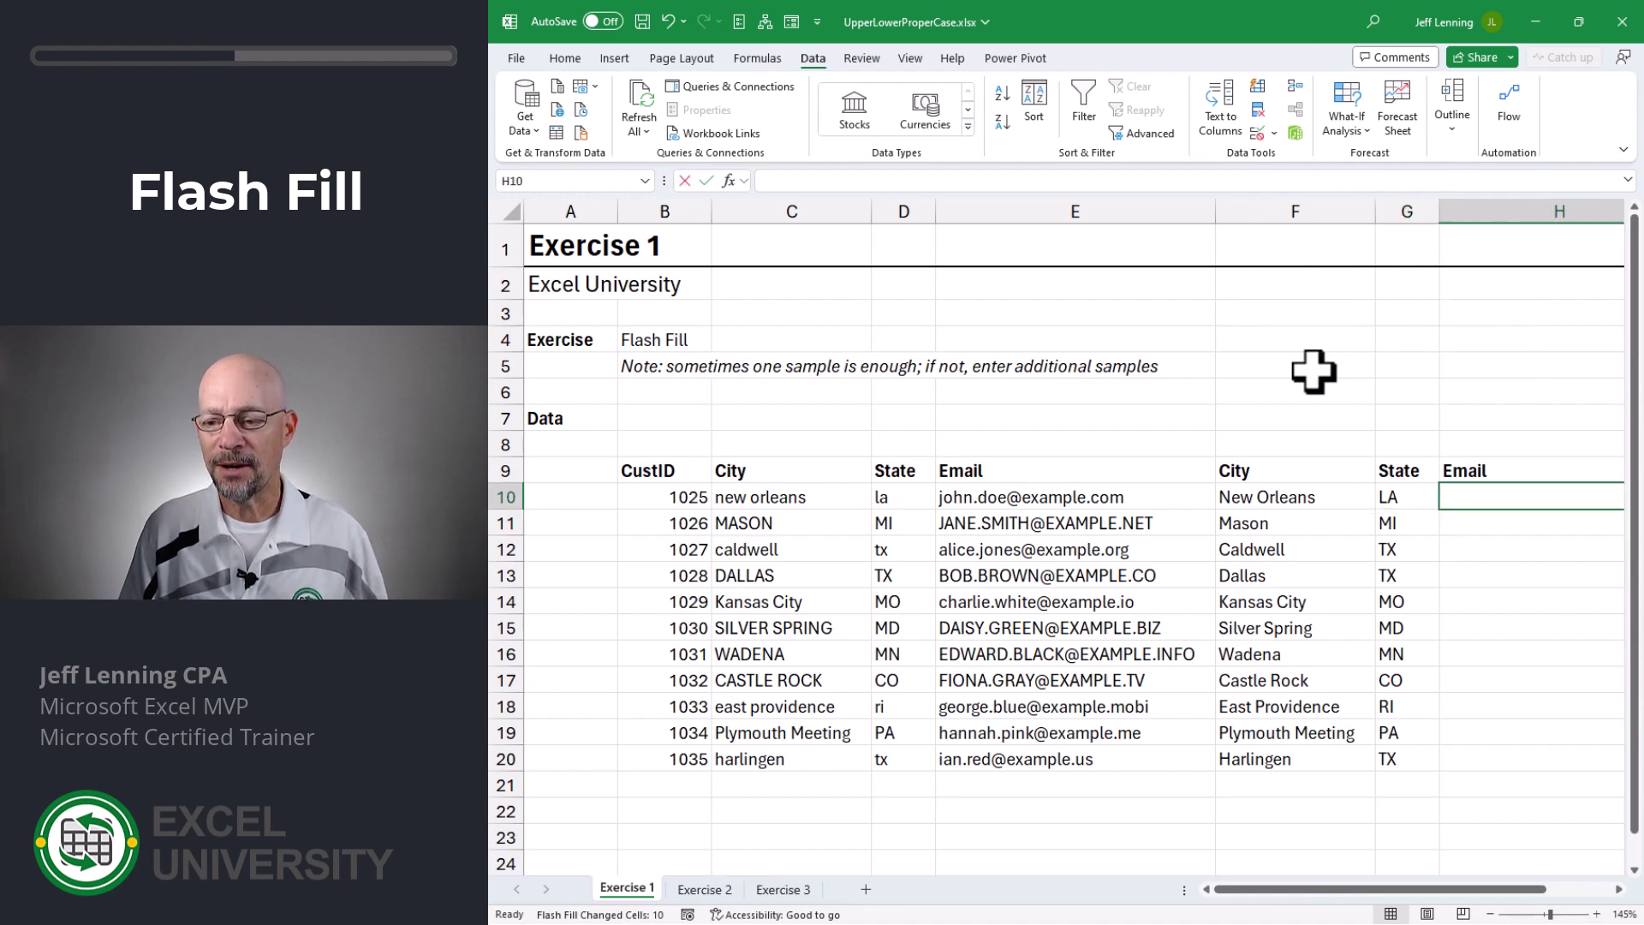
Flash Fill the Email column, undoing the mixed-case result and adding a second lowercase sample
text(john.doe@example.com)
key(Return)
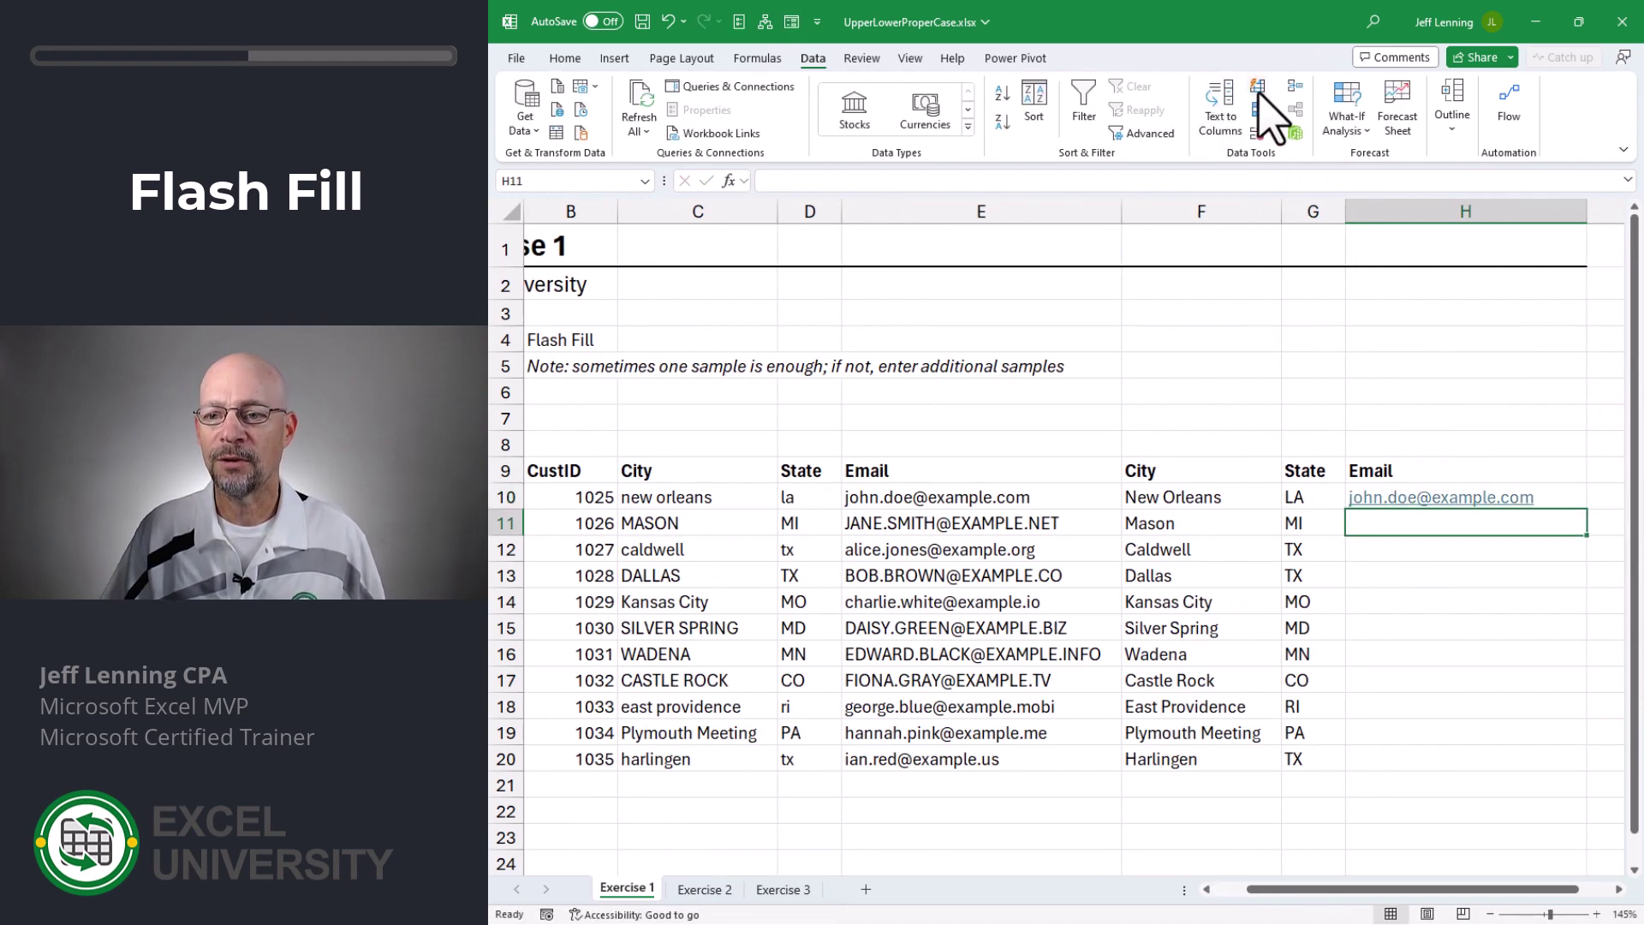
click(1258, 87)
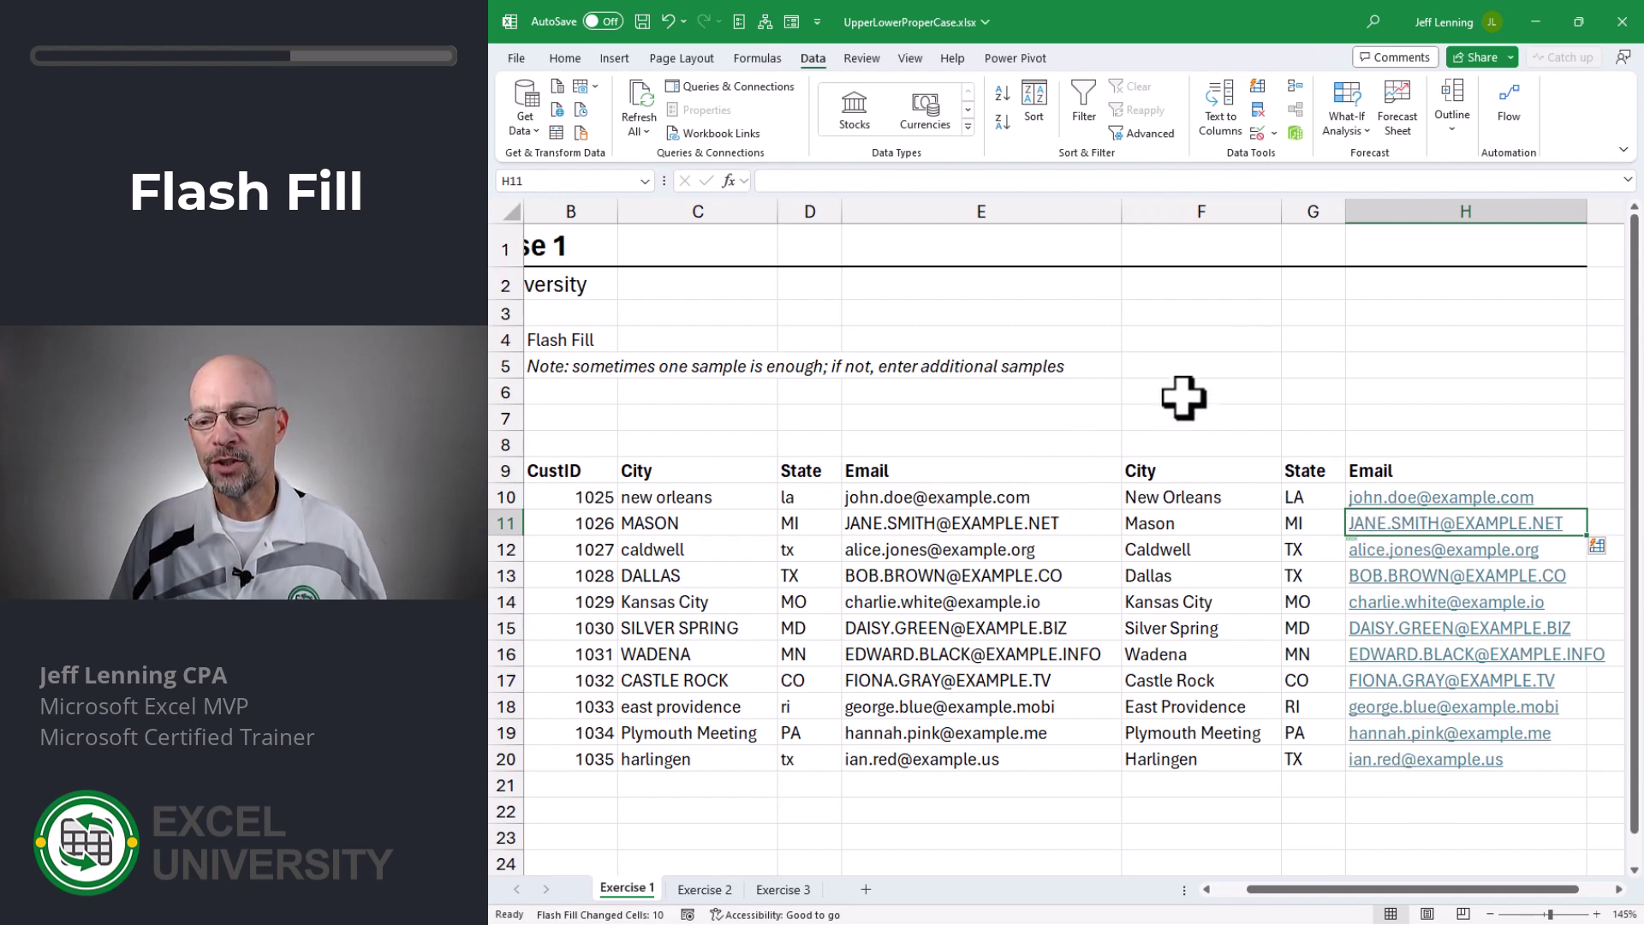
key(ctrl+z)
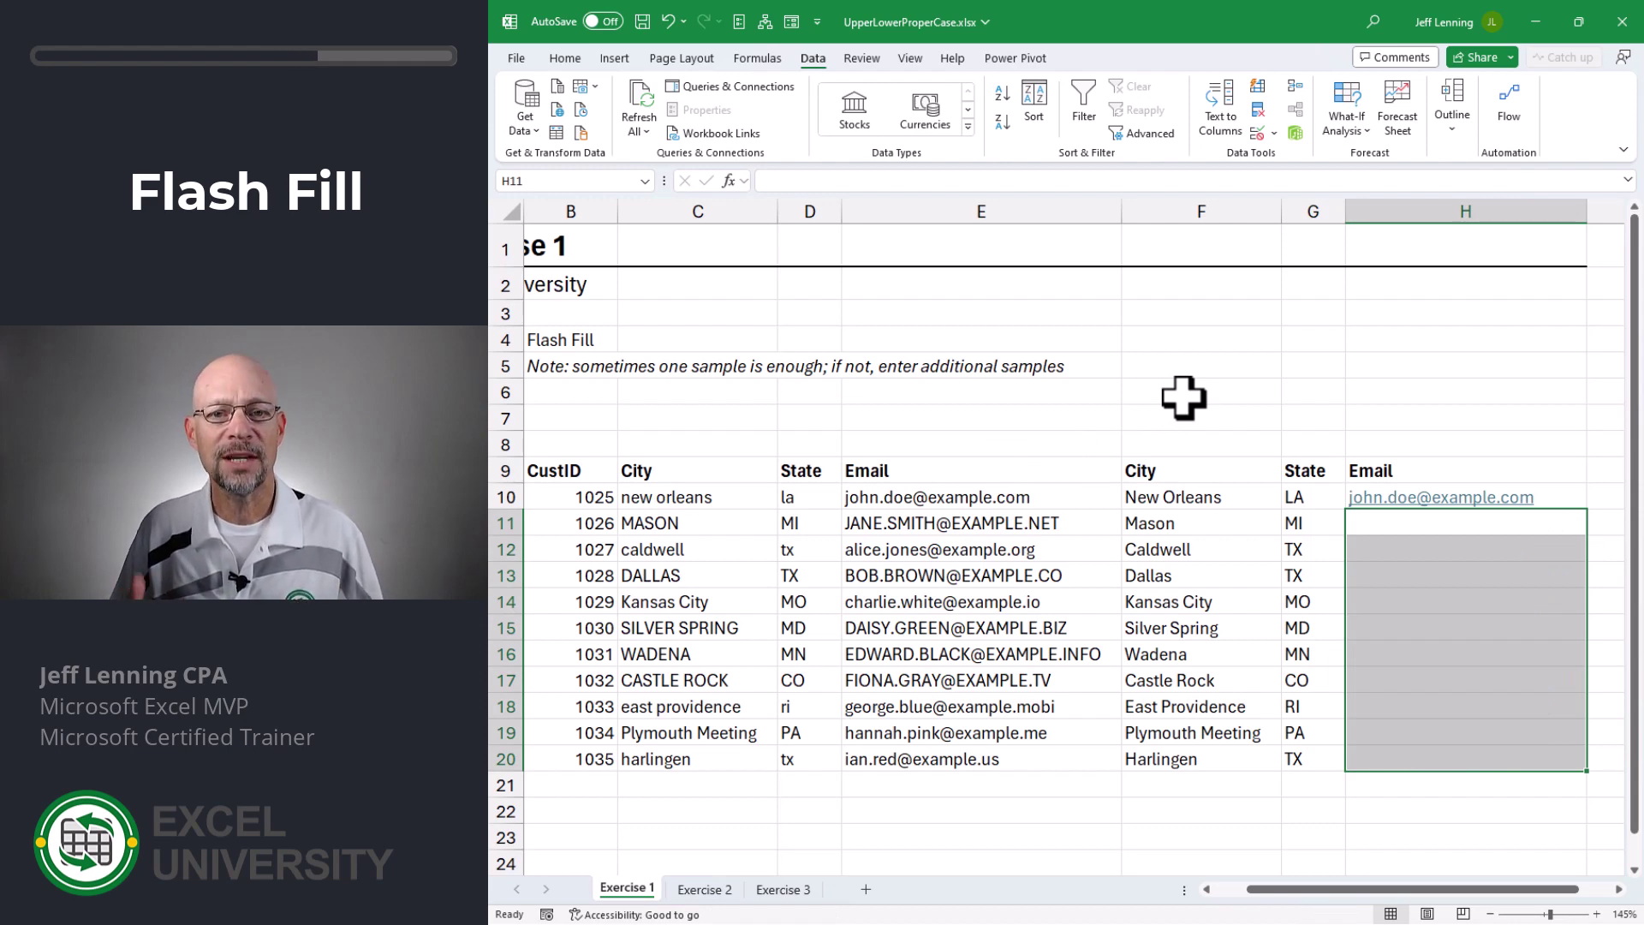
text(jane.smith@example.net)
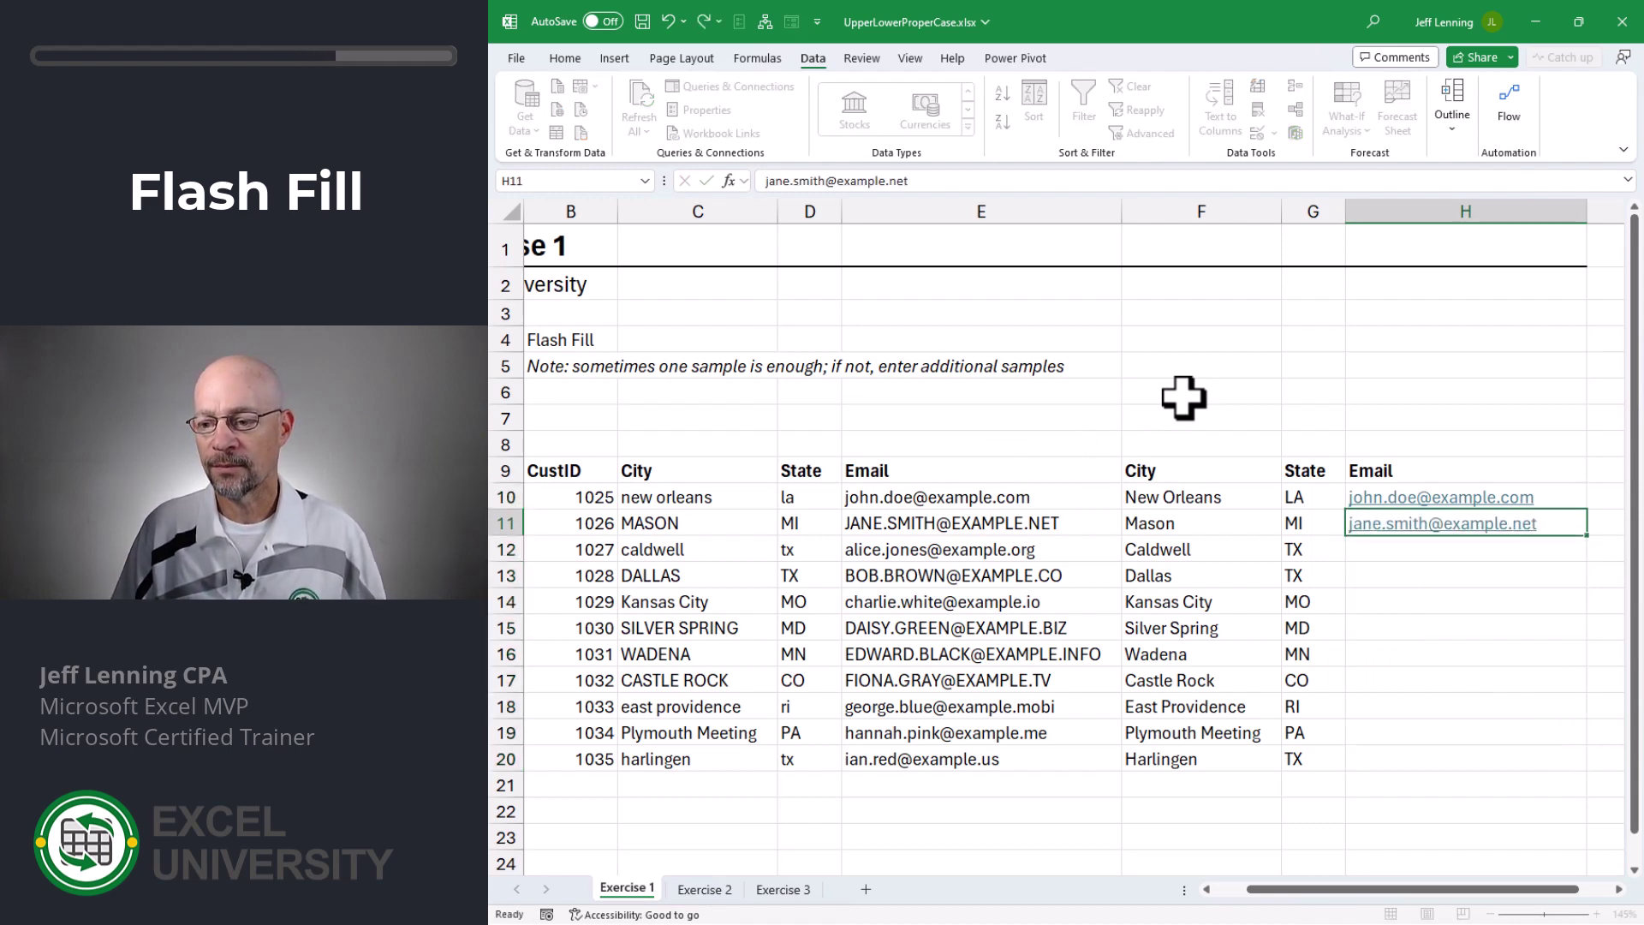
key(Return)
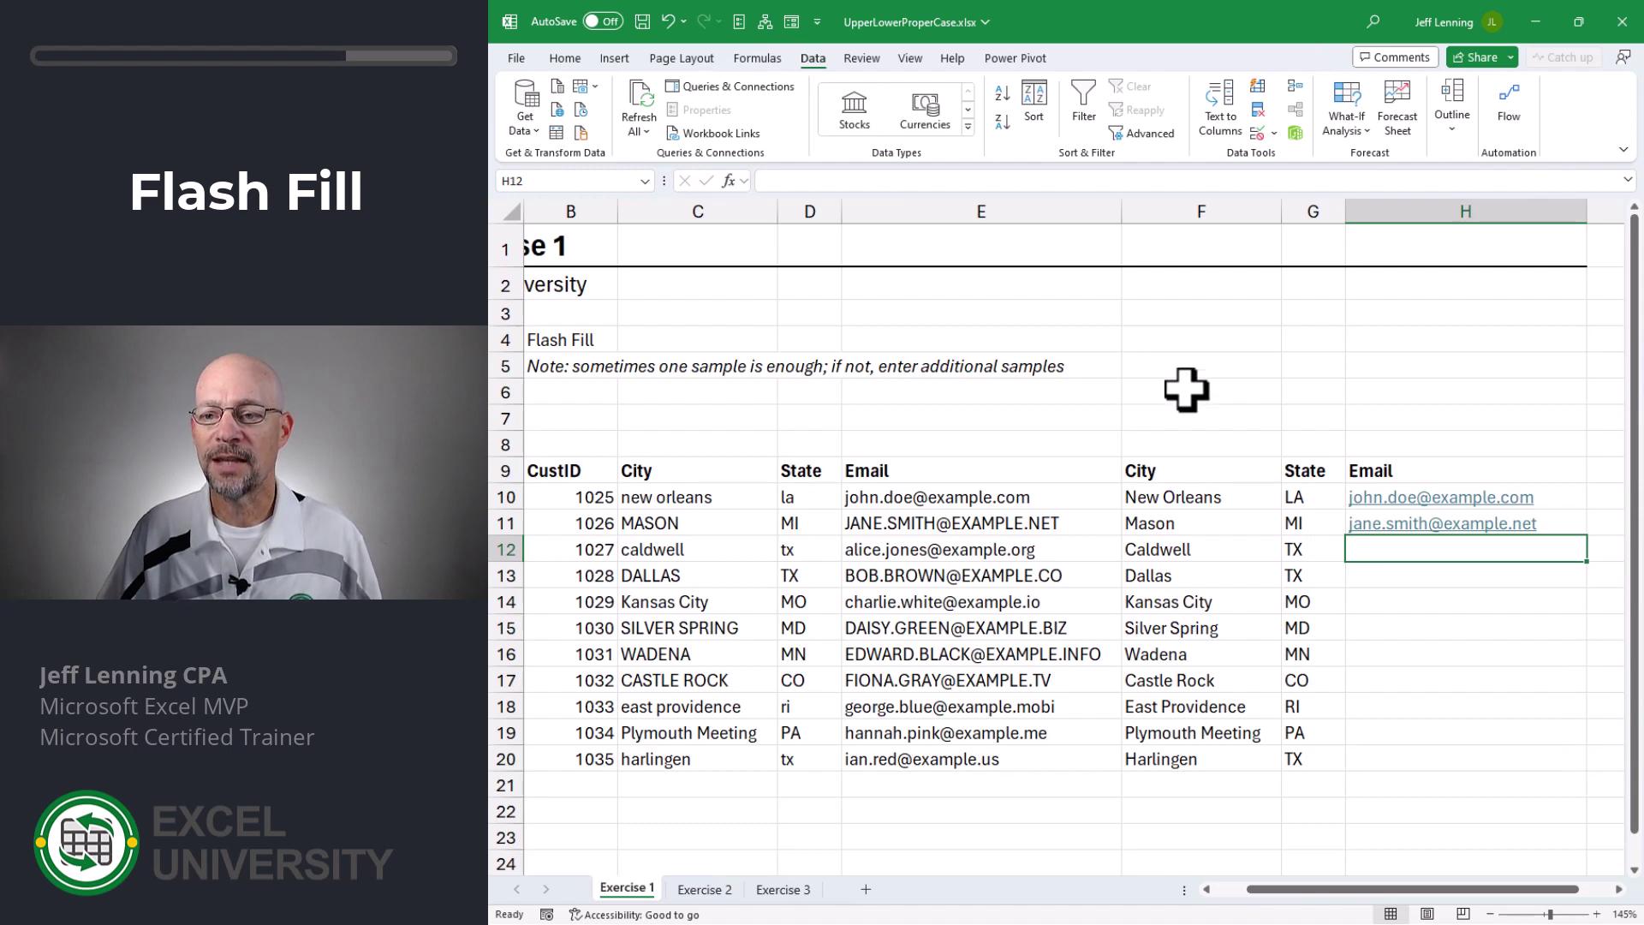
click(1256, 89)
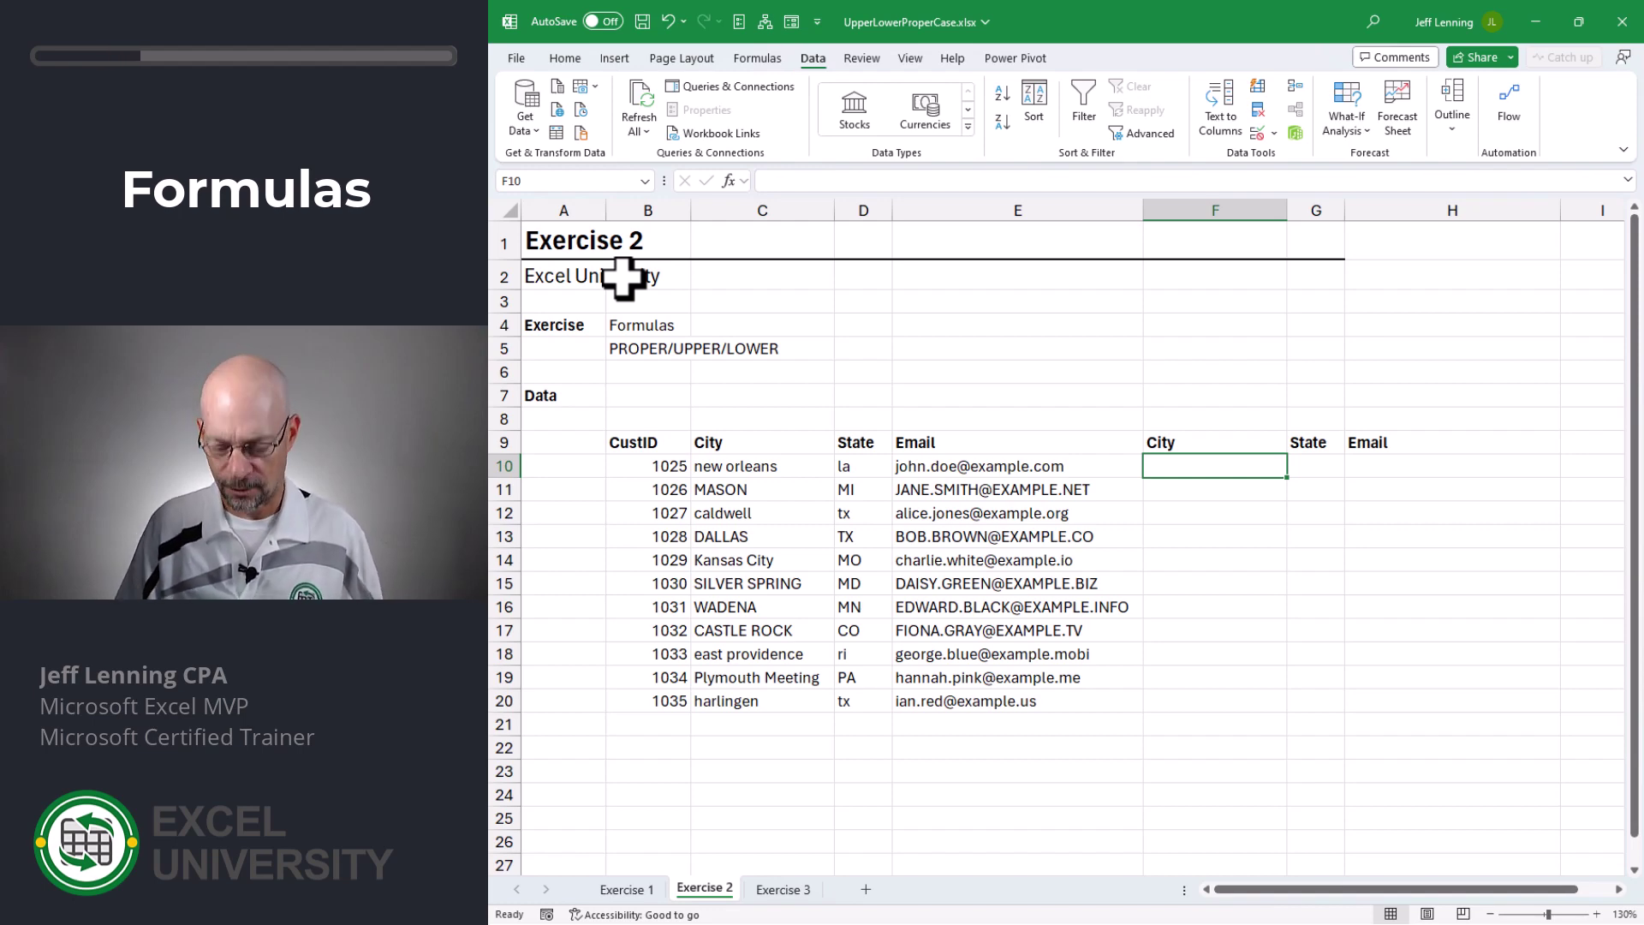
Fill F10:F20 with a PROPER formula on the original city in C10
text(=prop)
key(Tab)
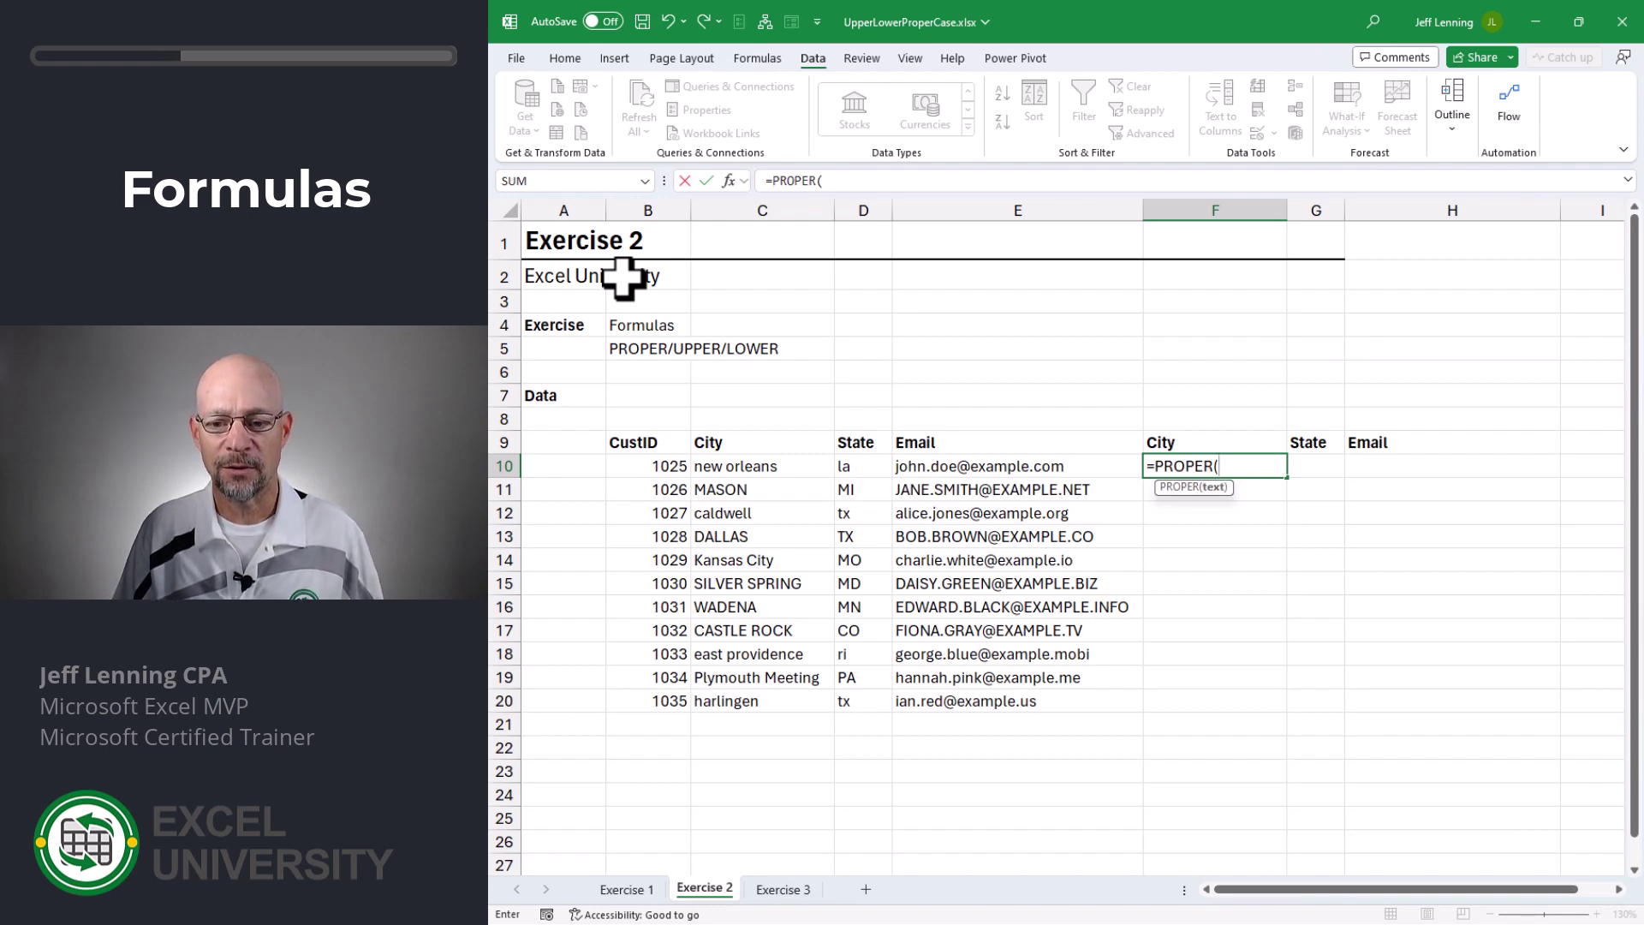
key(Left)
key(Left)
key(Left)
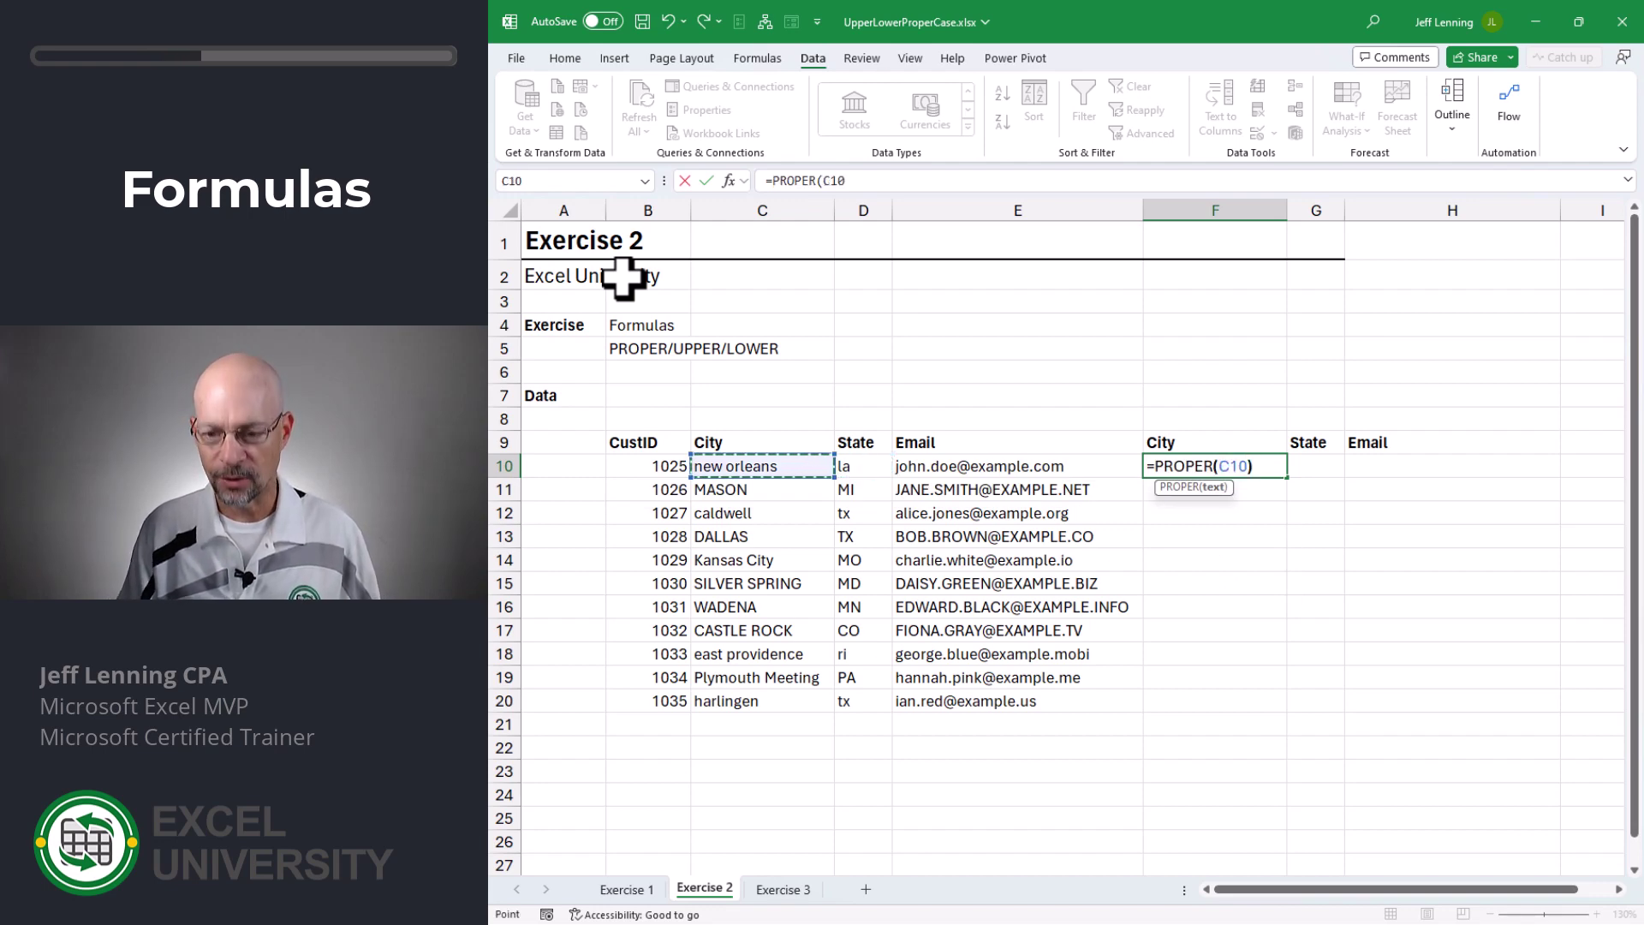
text())
key(Return)
click(1265, 470)
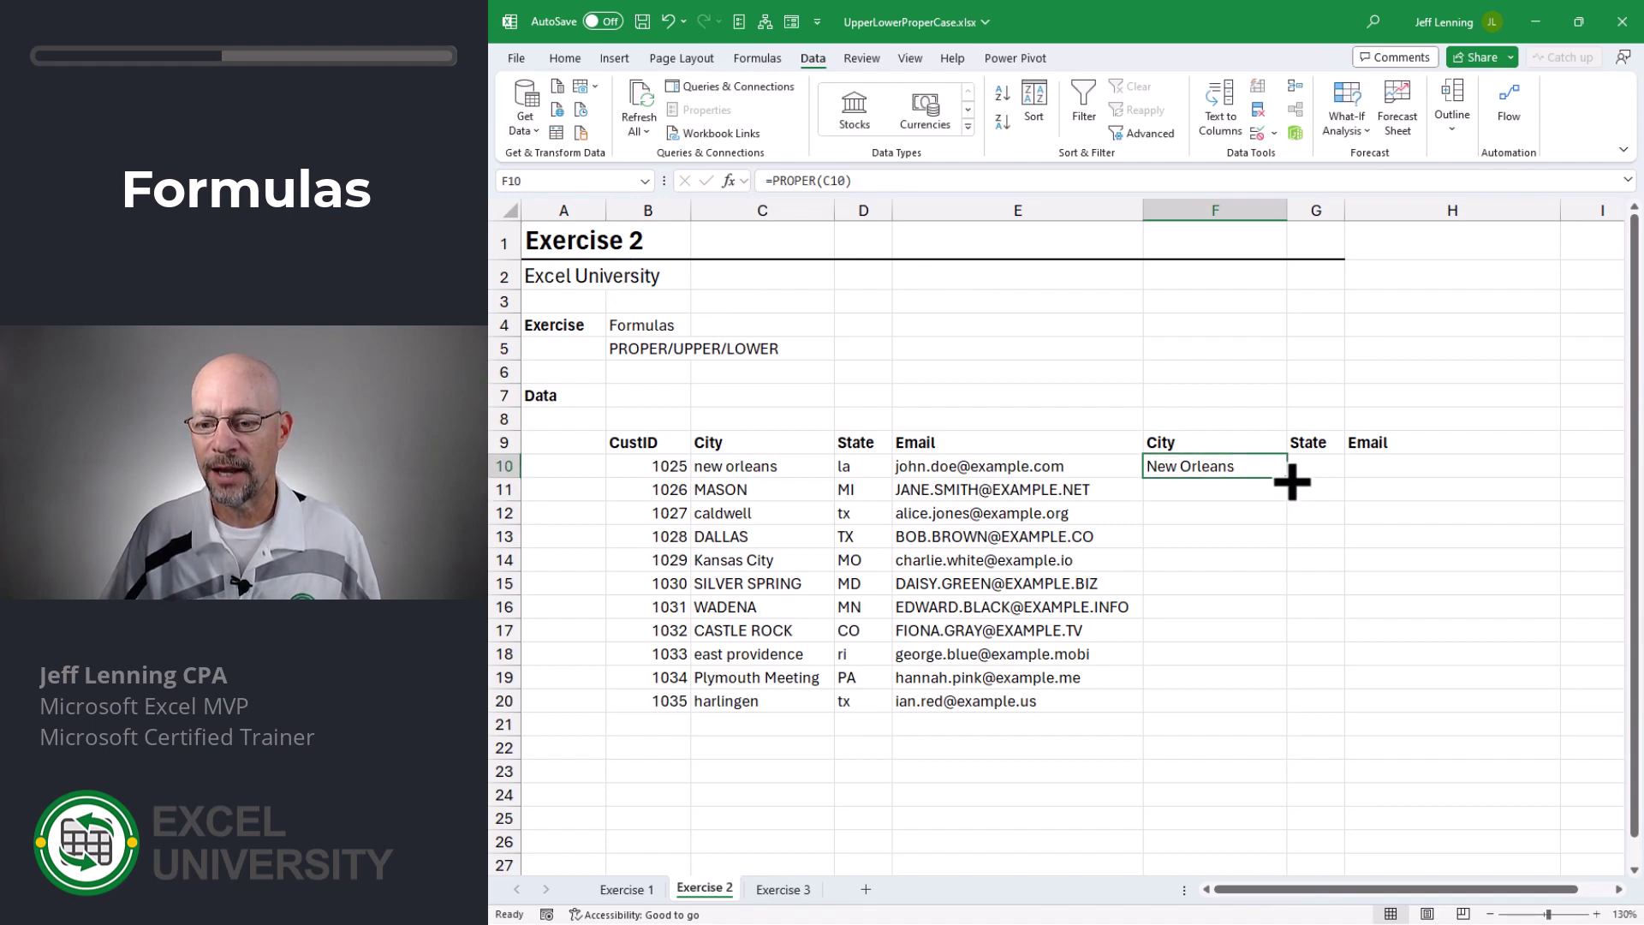
drag(1292, 482, 1282, 722)
Fill G10:G20 with =UPPER(D10) for uppercase state codes
click(1302, 468)
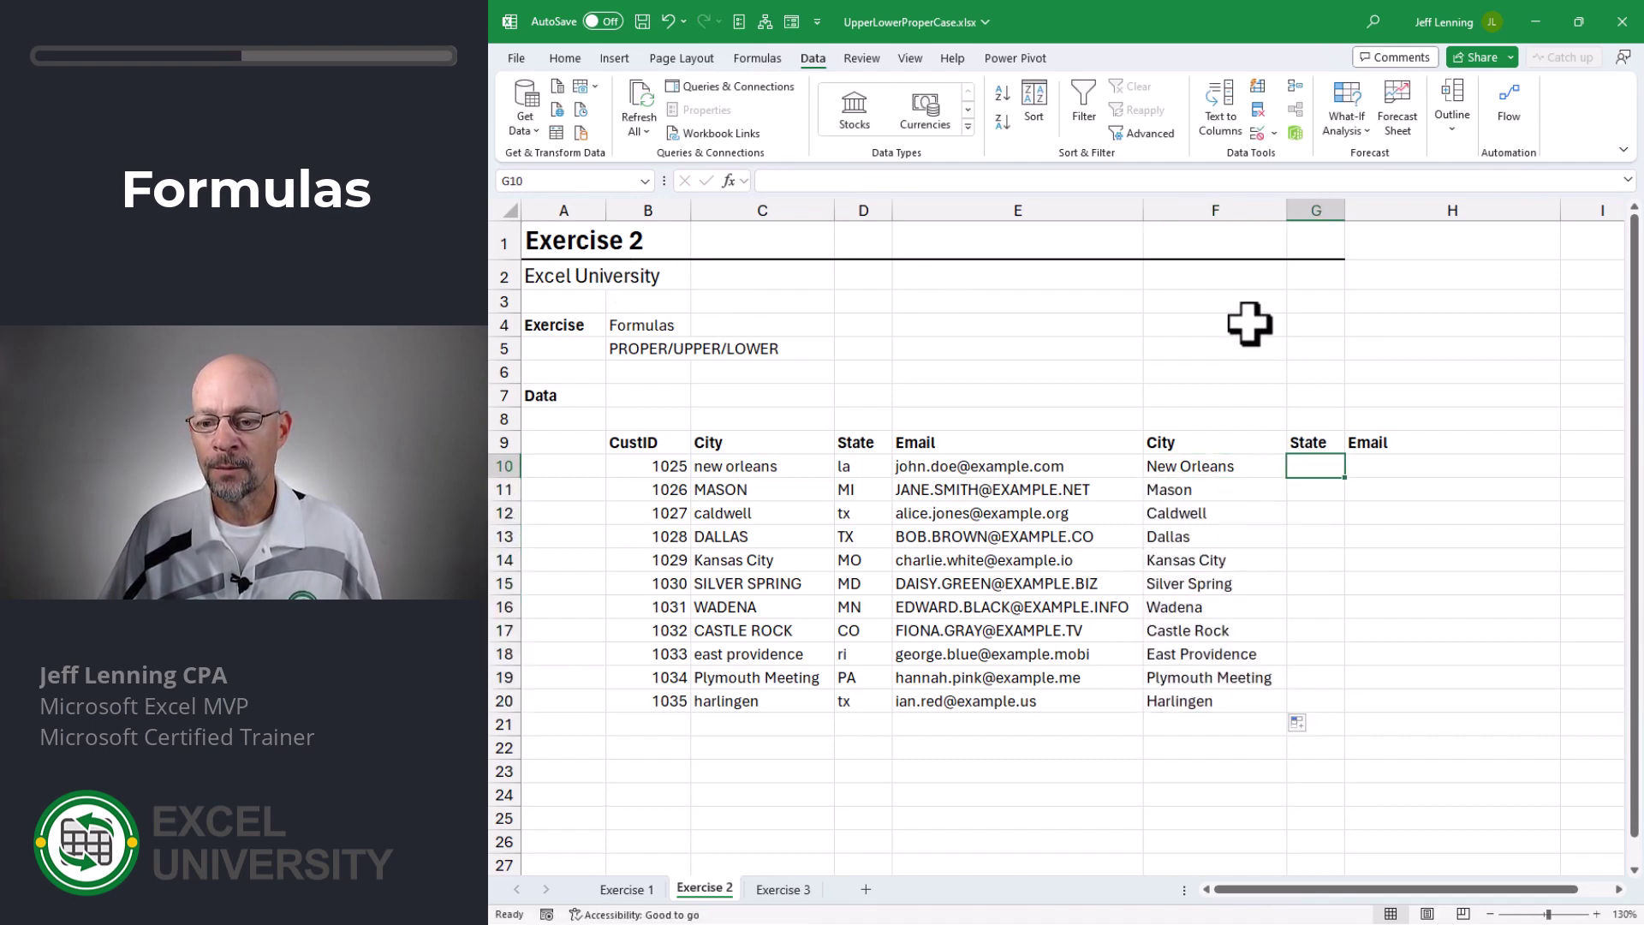
text(=up)
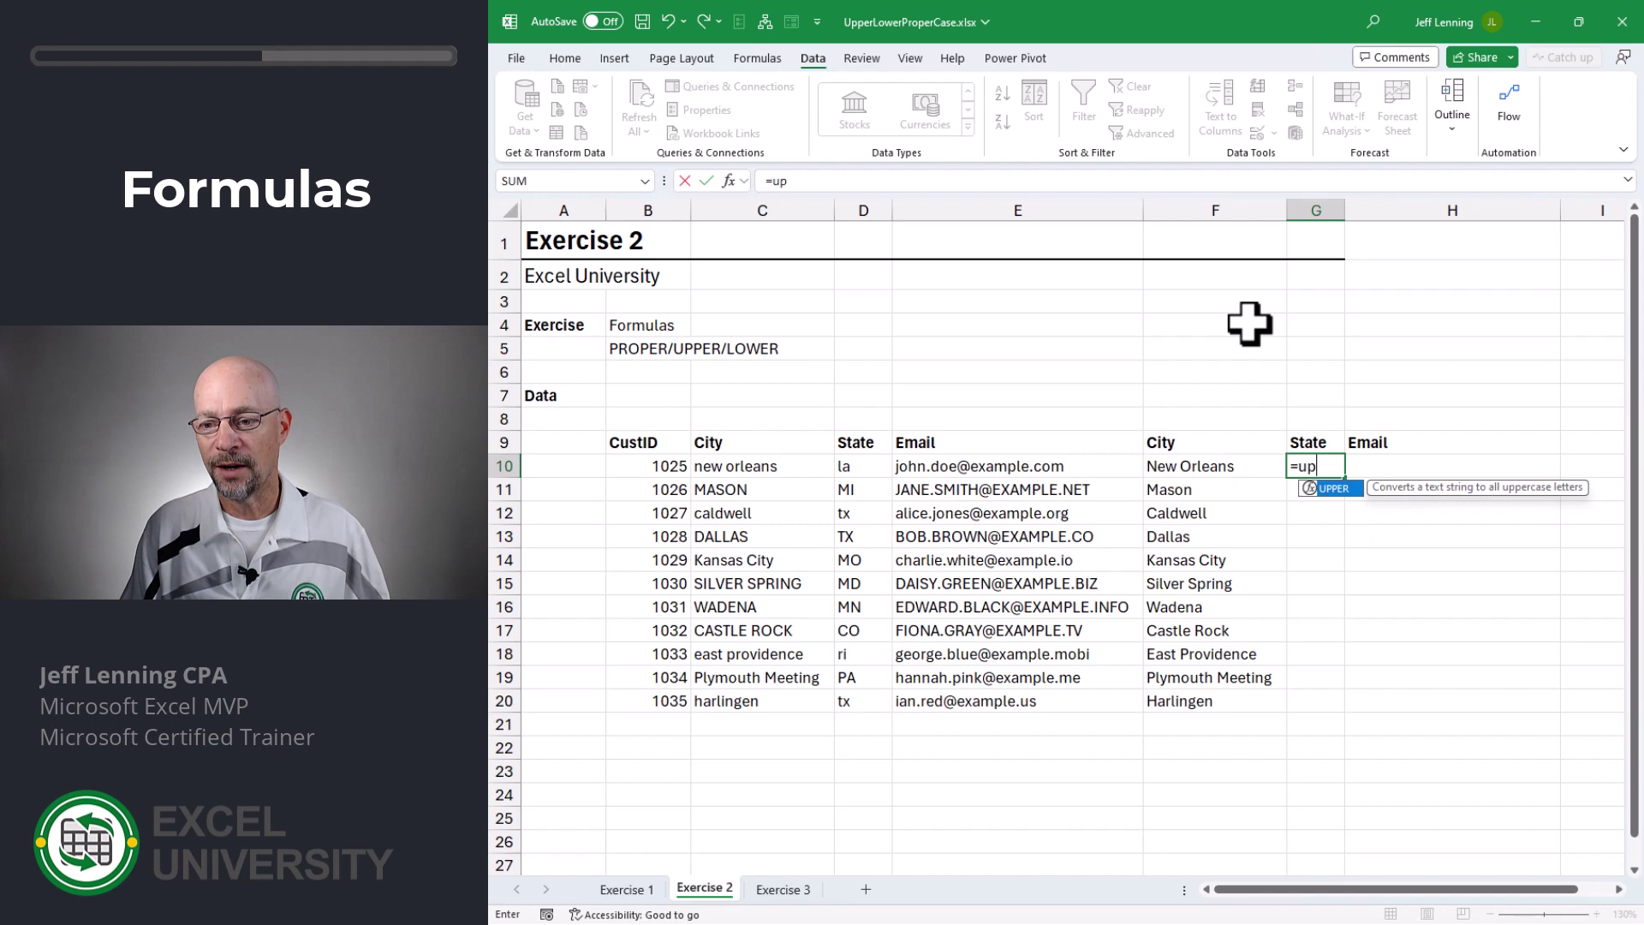
key(Tab)
click(861, 464)
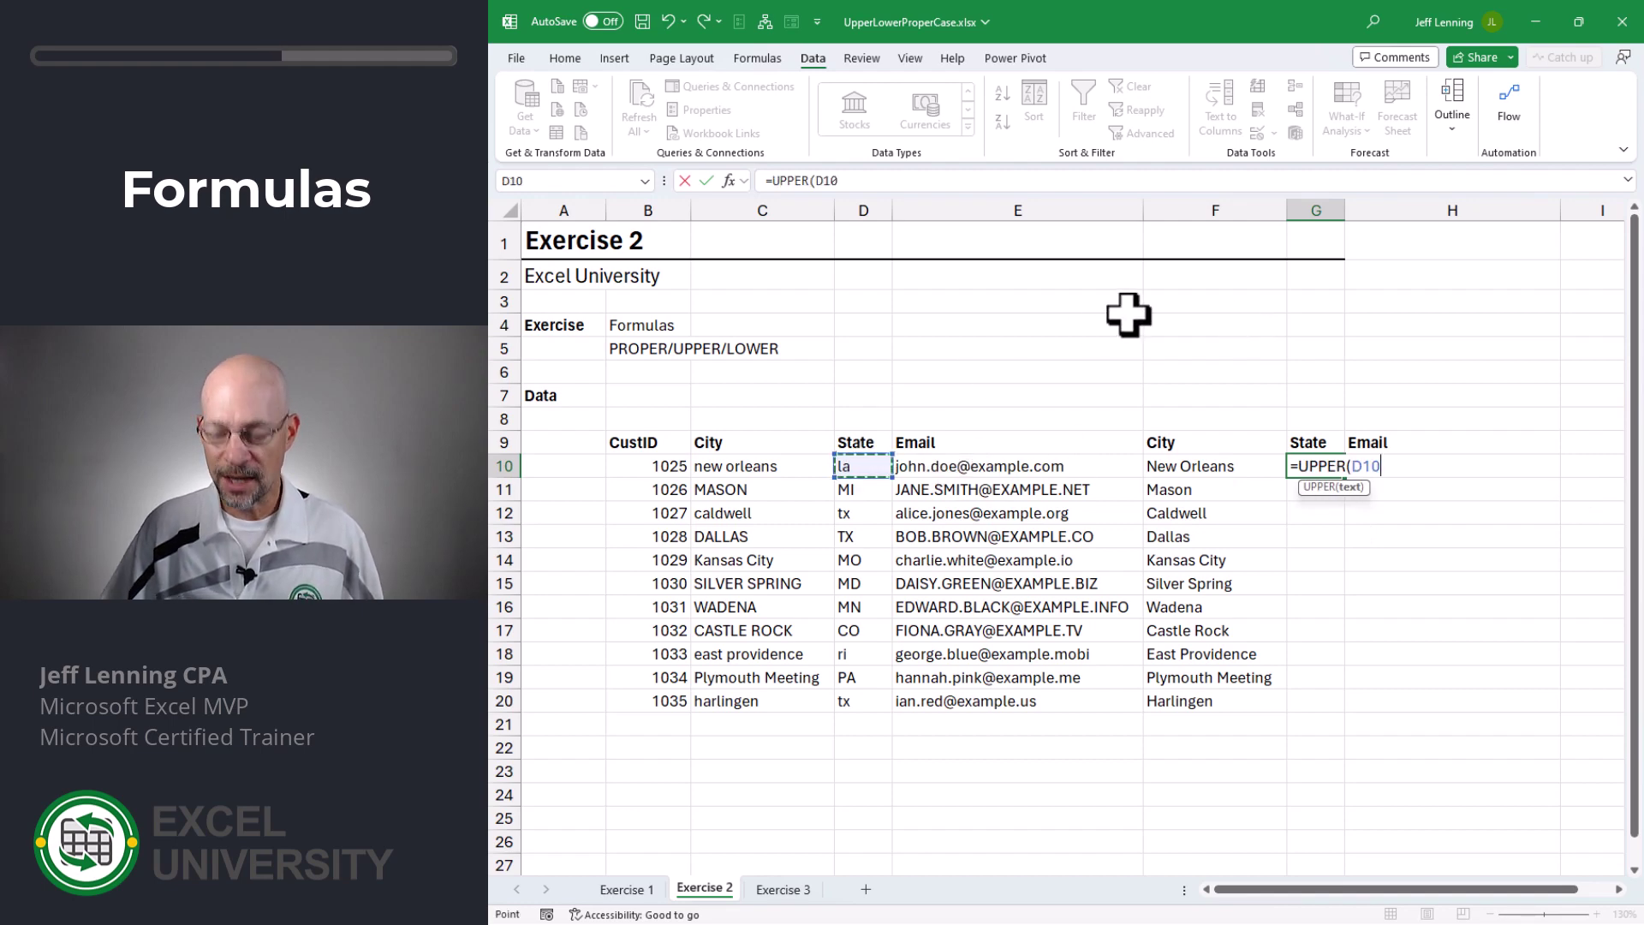
key(Return)
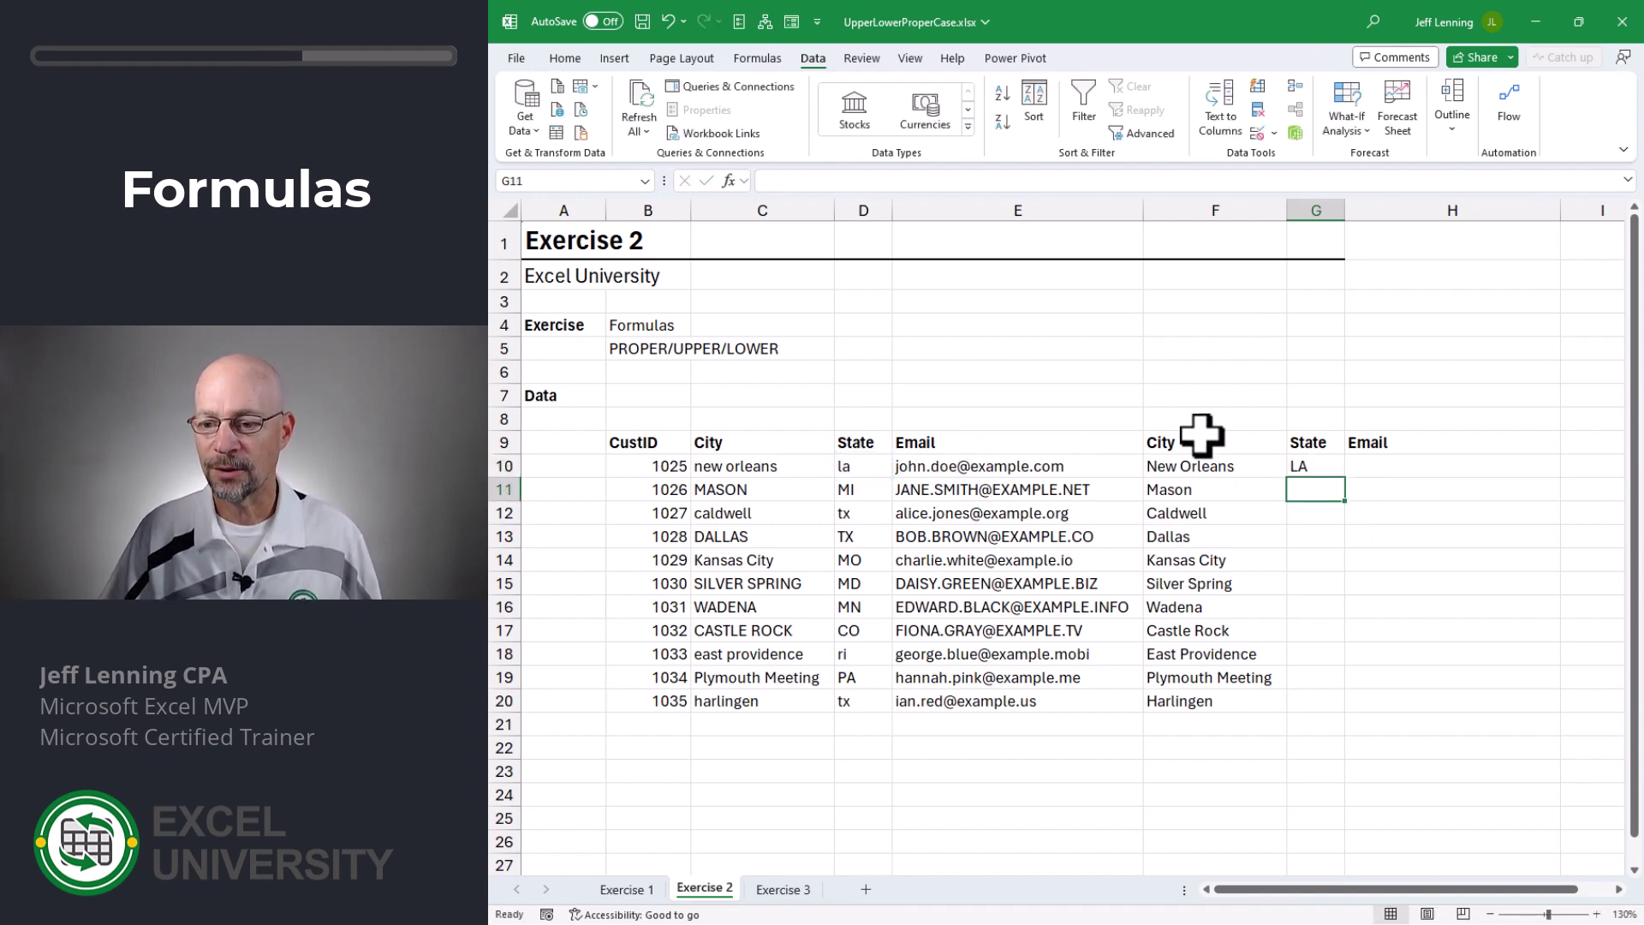
click(1311, 467)
drag(1347, 487, 1351, 705)
Fill H10:H20 with =LOWER(E10) for lowercase email addresses
click(1399, 466)
text(=low)
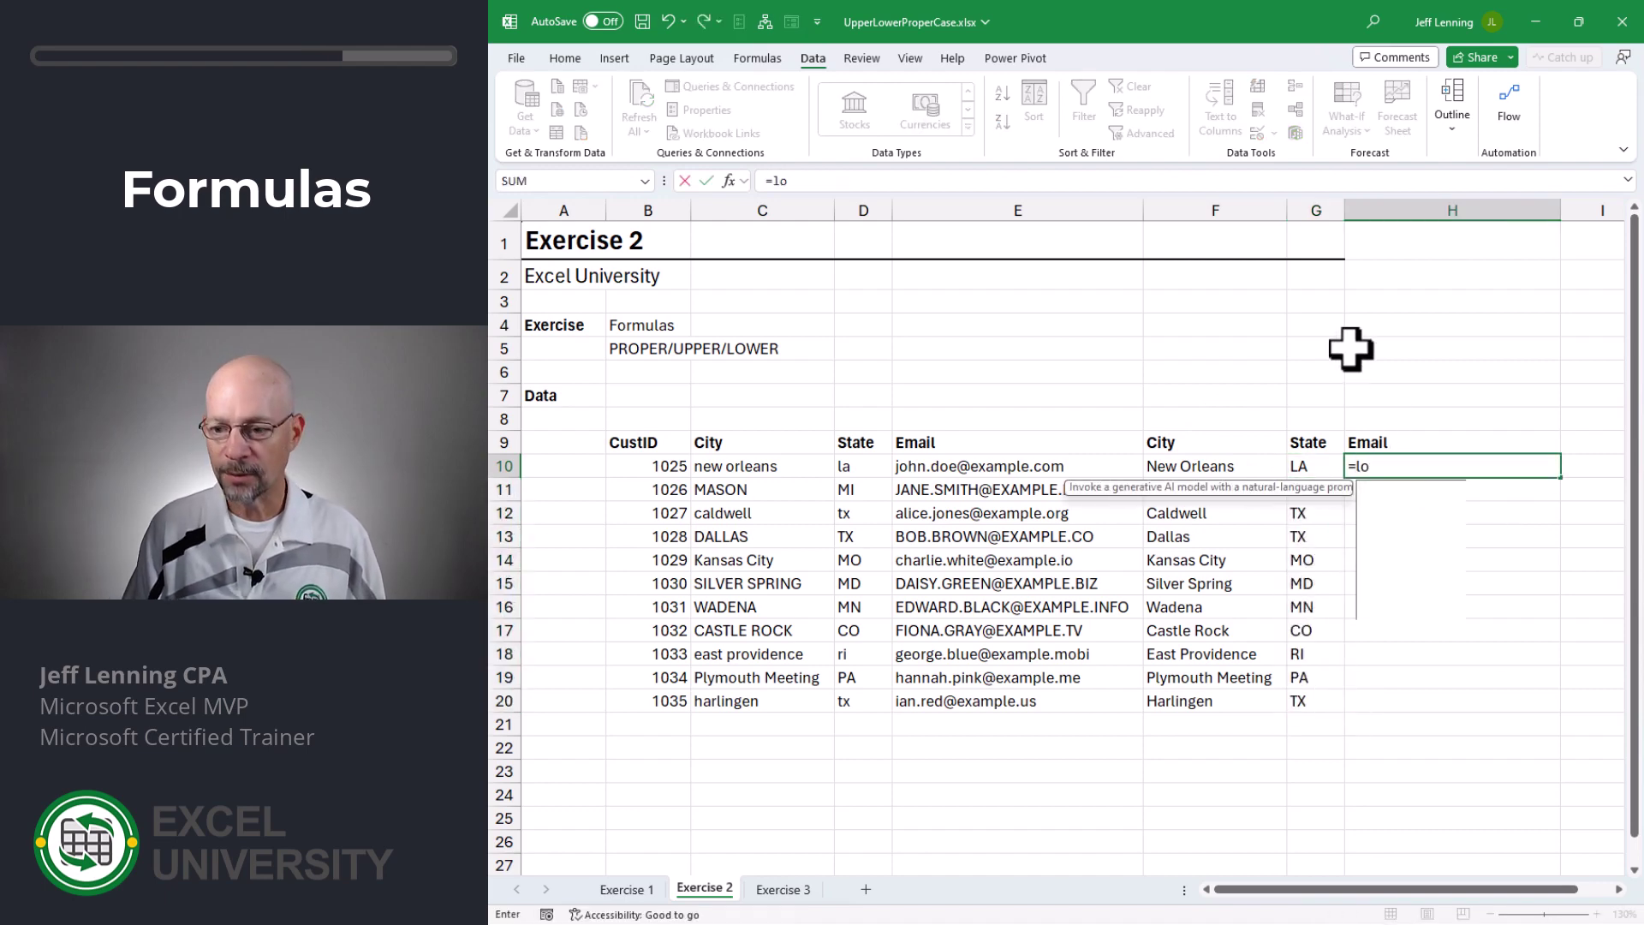
key(Tab)
click(969, 466)
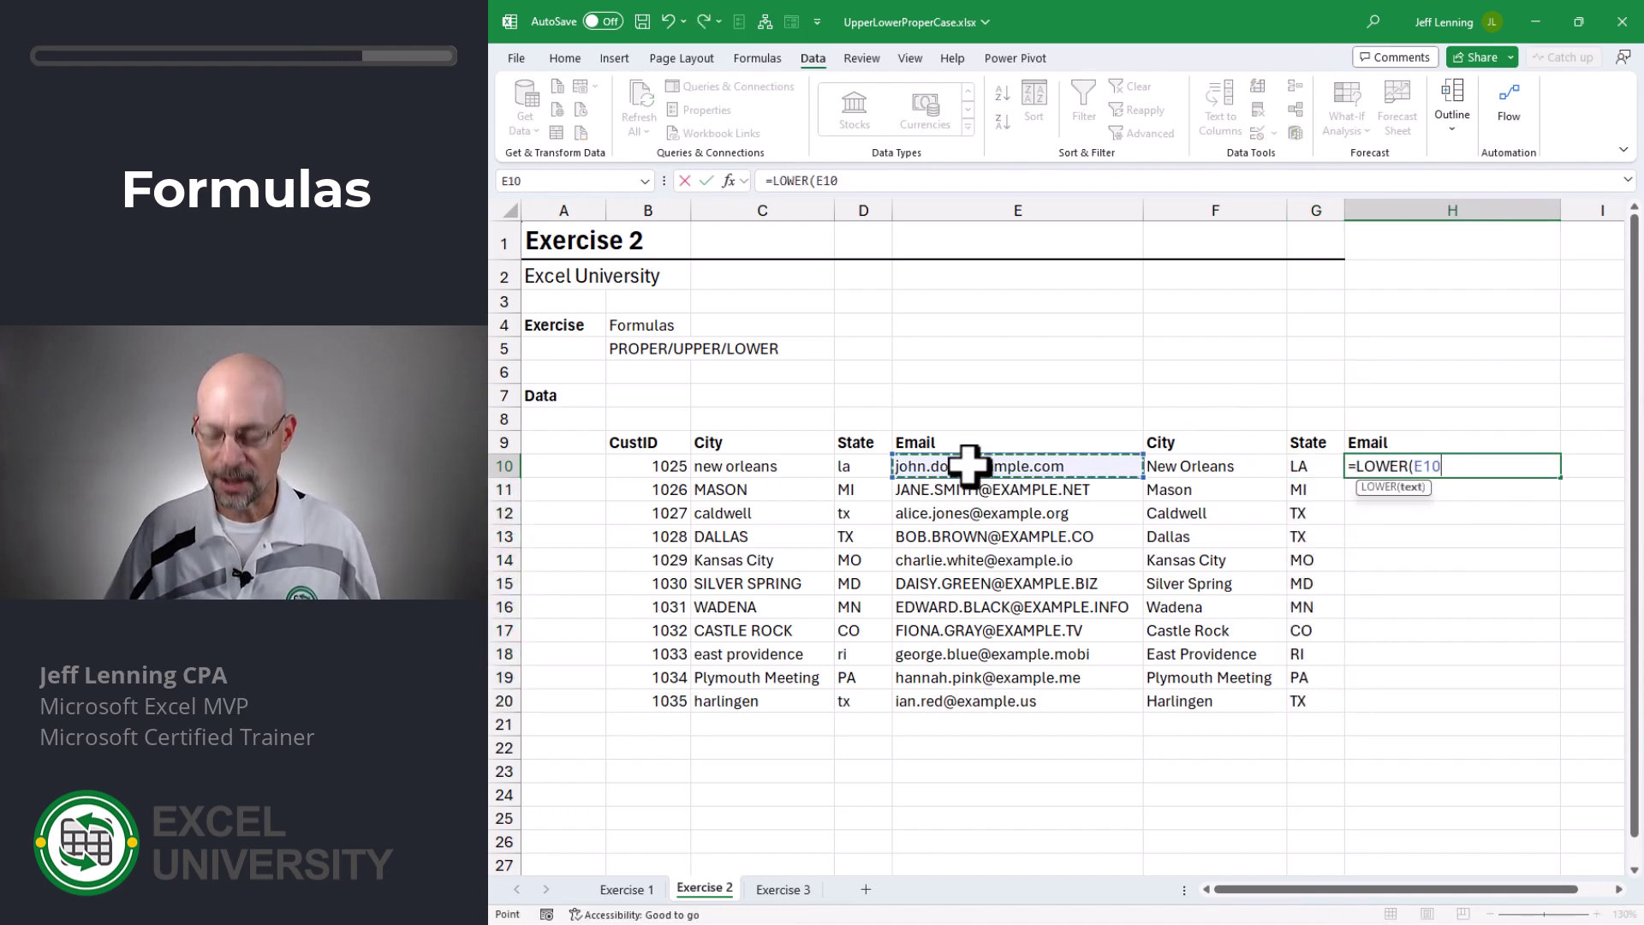
key(Return)
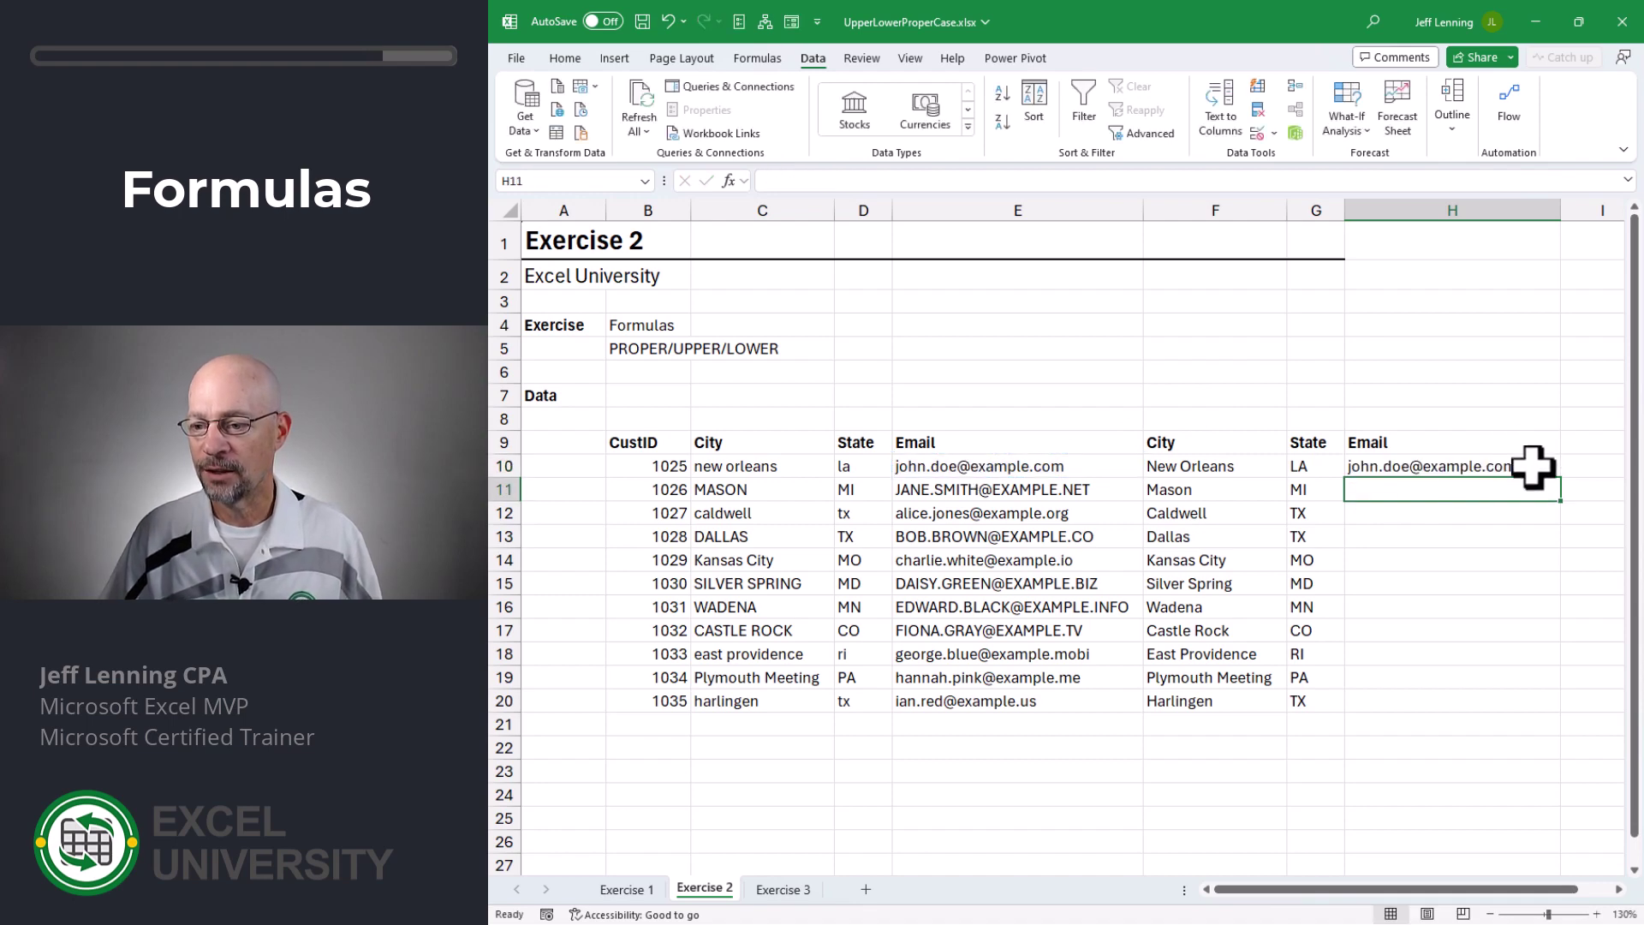
click(1527, 466)
drag(1562, 482, 1568, 704)
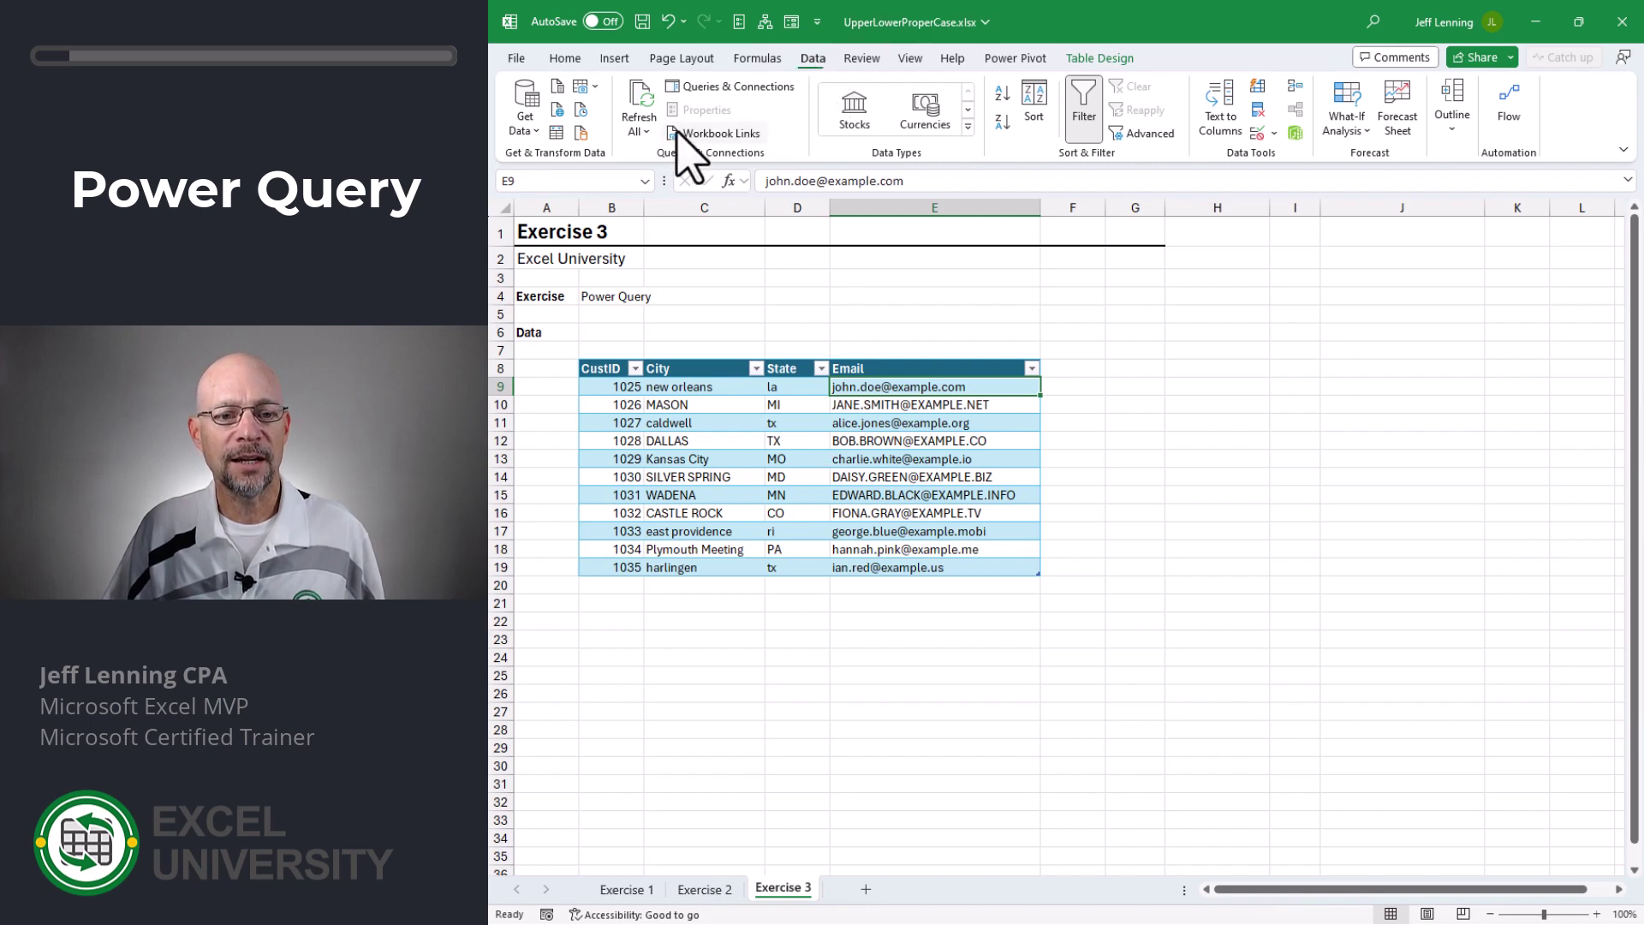
Load the Exercise 3 customer table into Power Query via From Table/Range
click(558, 135)
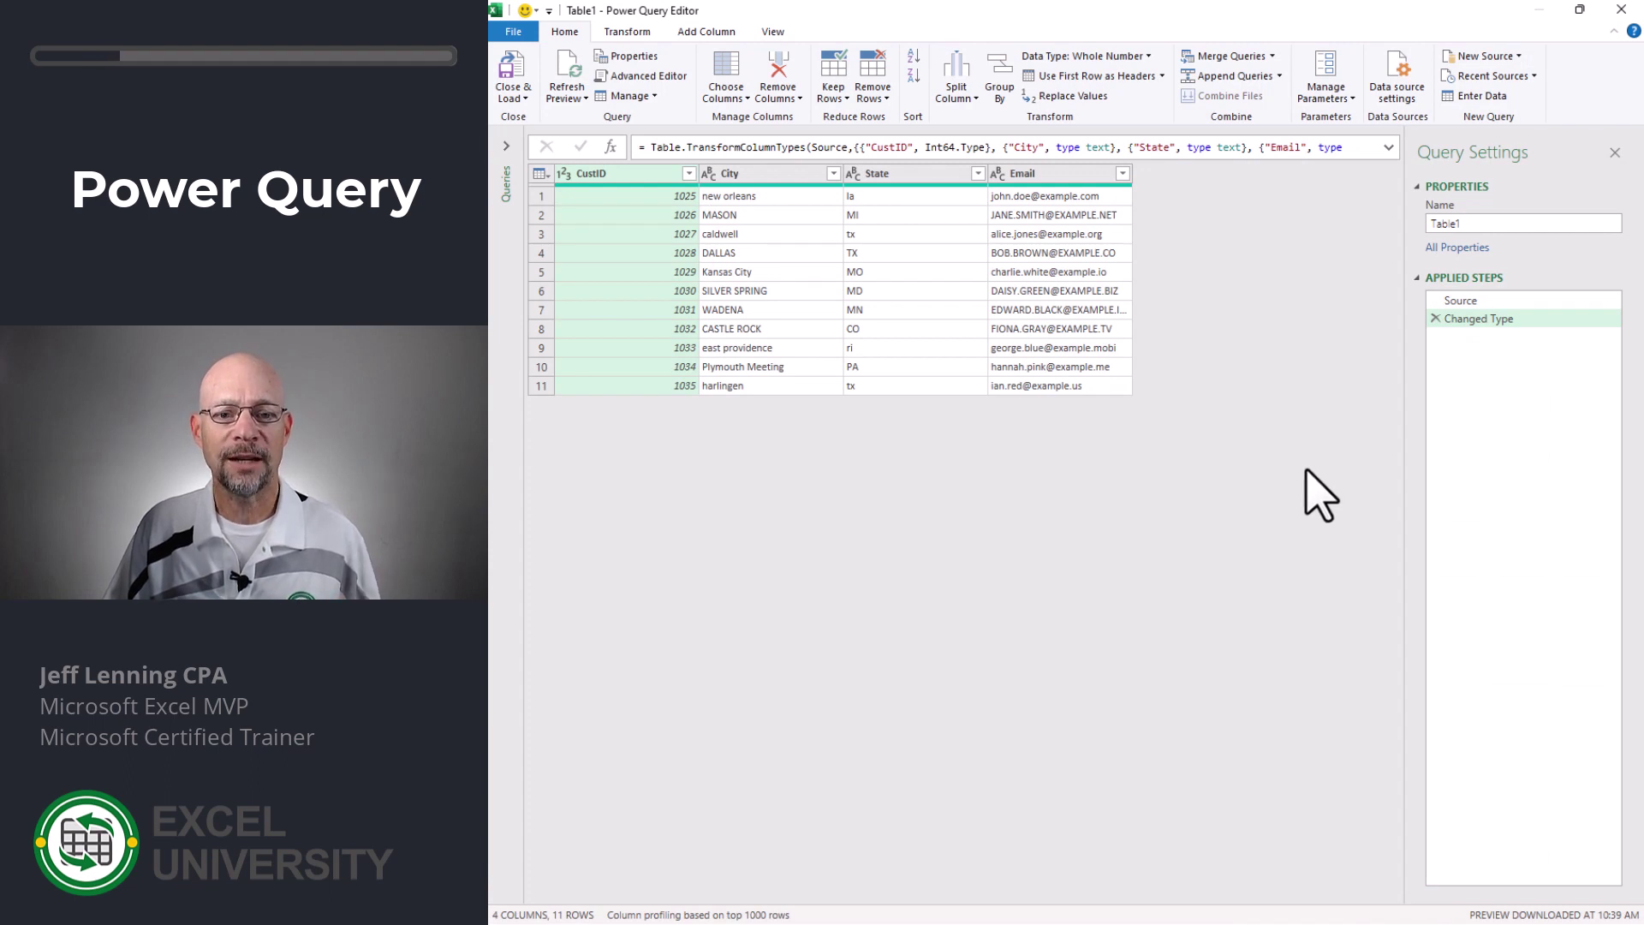
Transform City with Capitalize Each Word, State to UPPERCASE and Email to lowercase
right_click(763, 178)
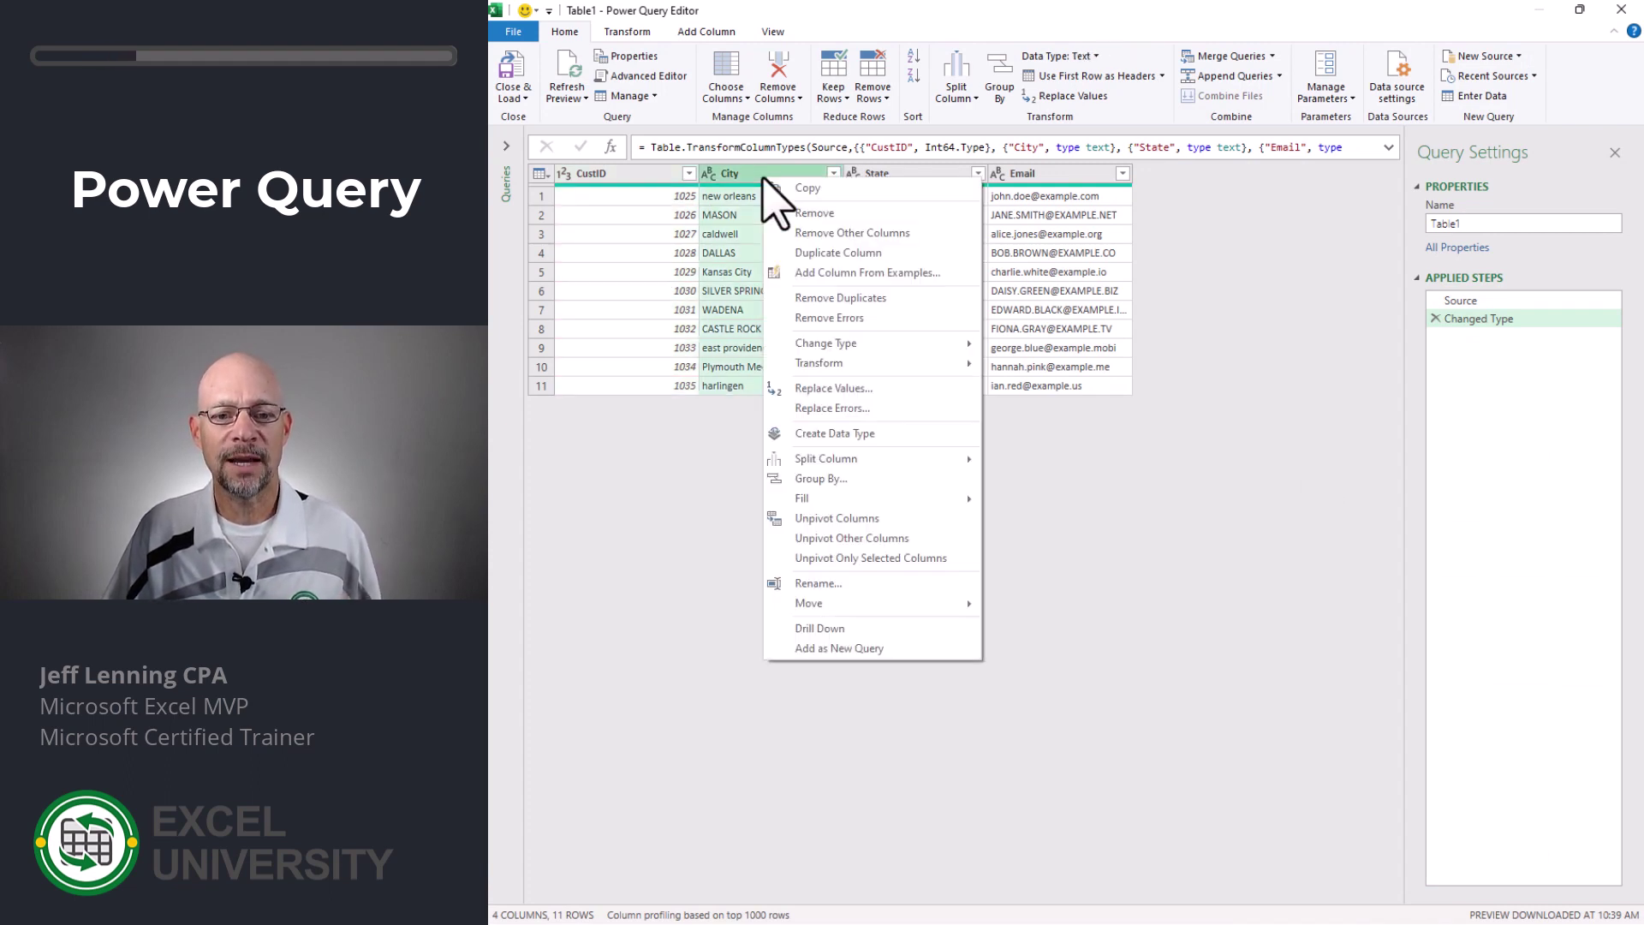
mouse_move(859, 364)
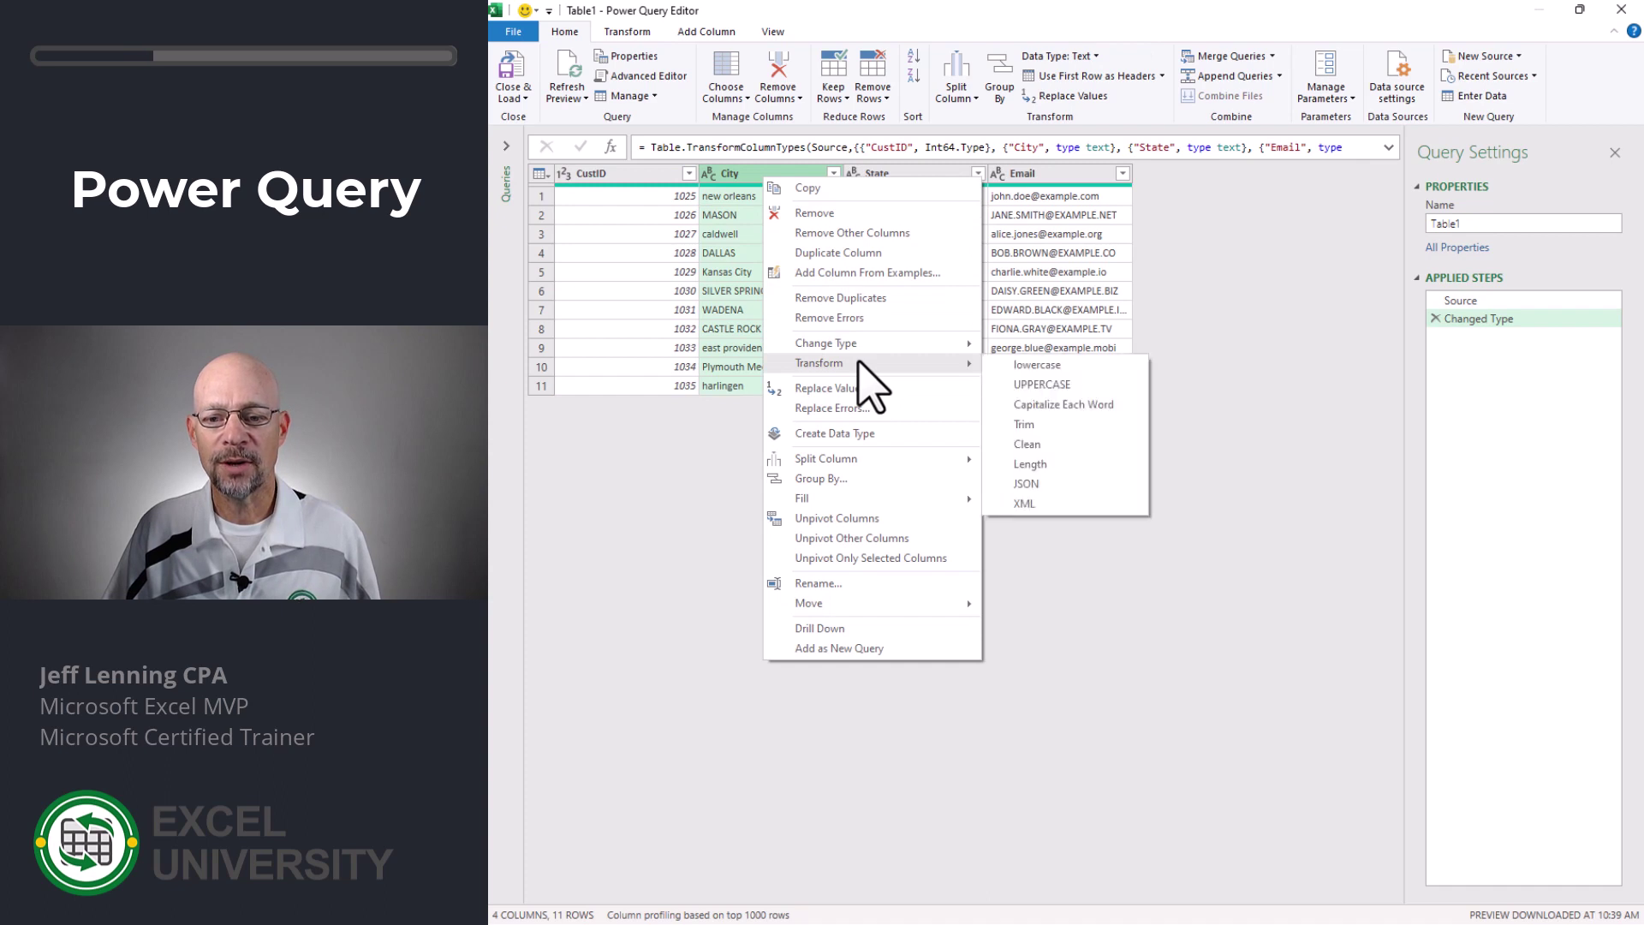
click(1105, 406)
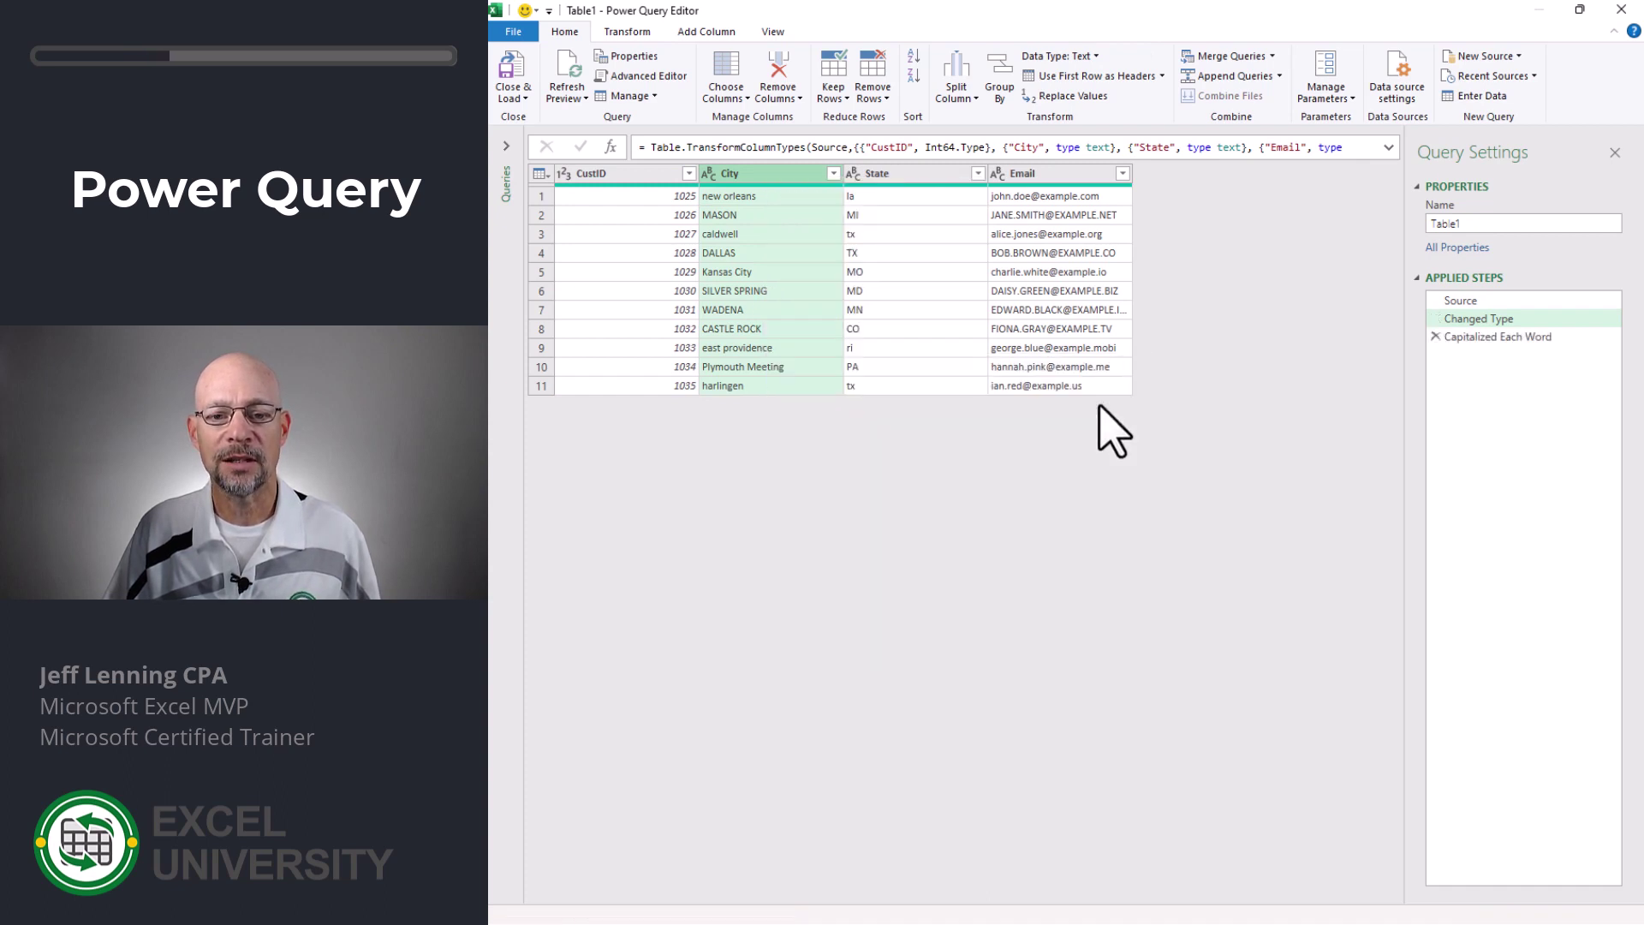
right_click(909, 175)
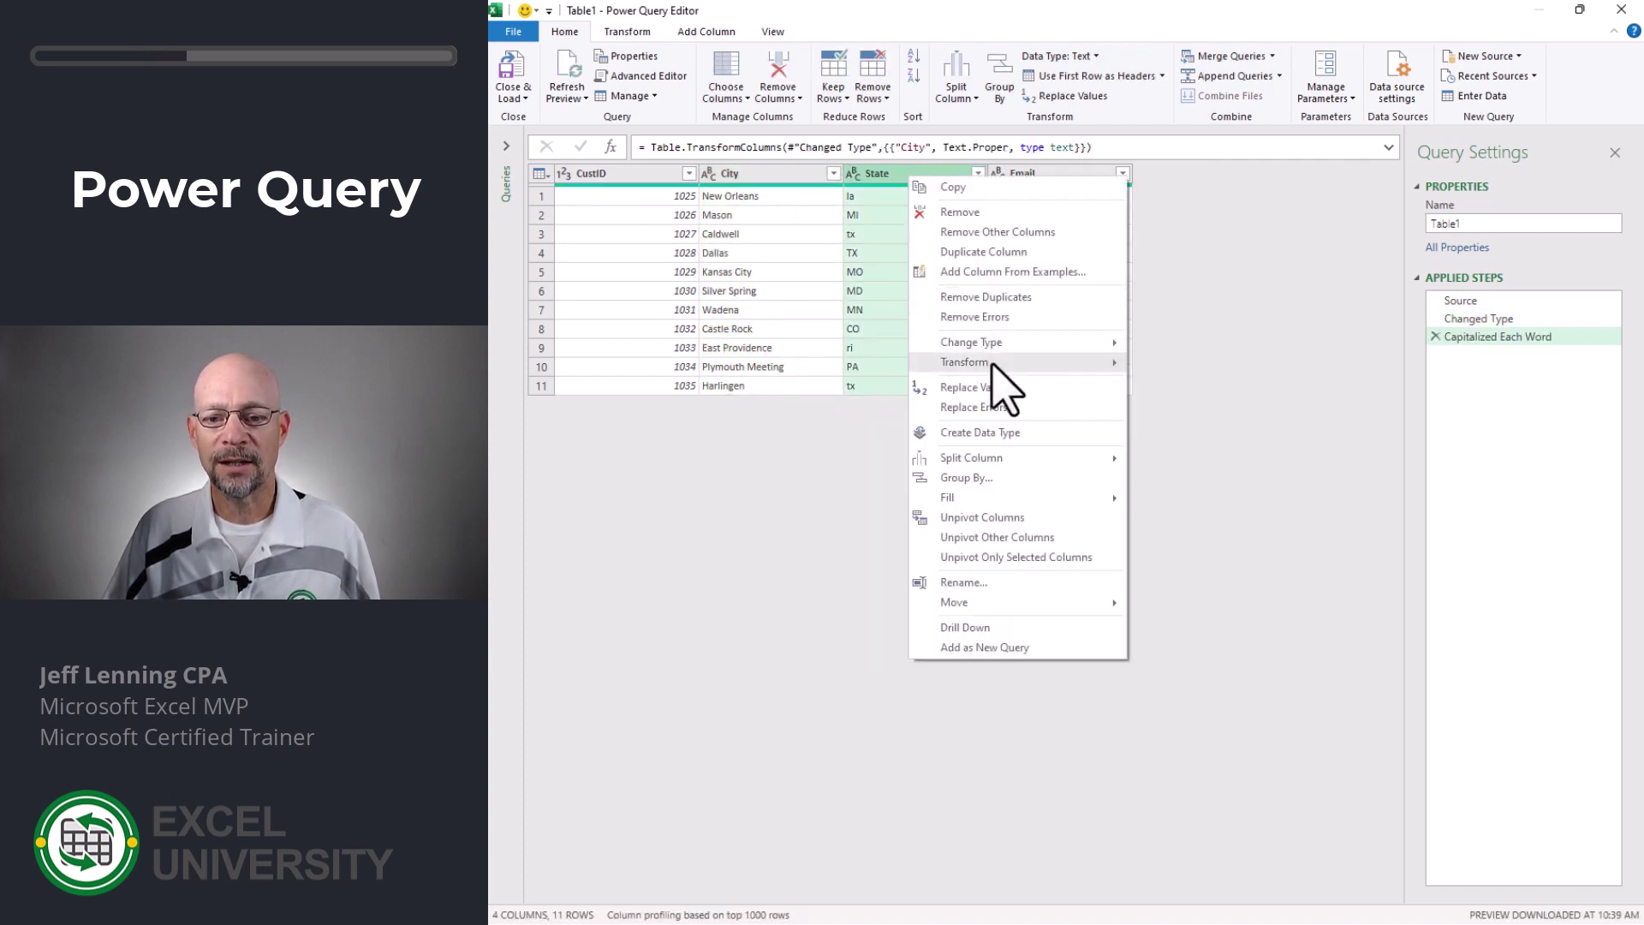
click(1203, 384)
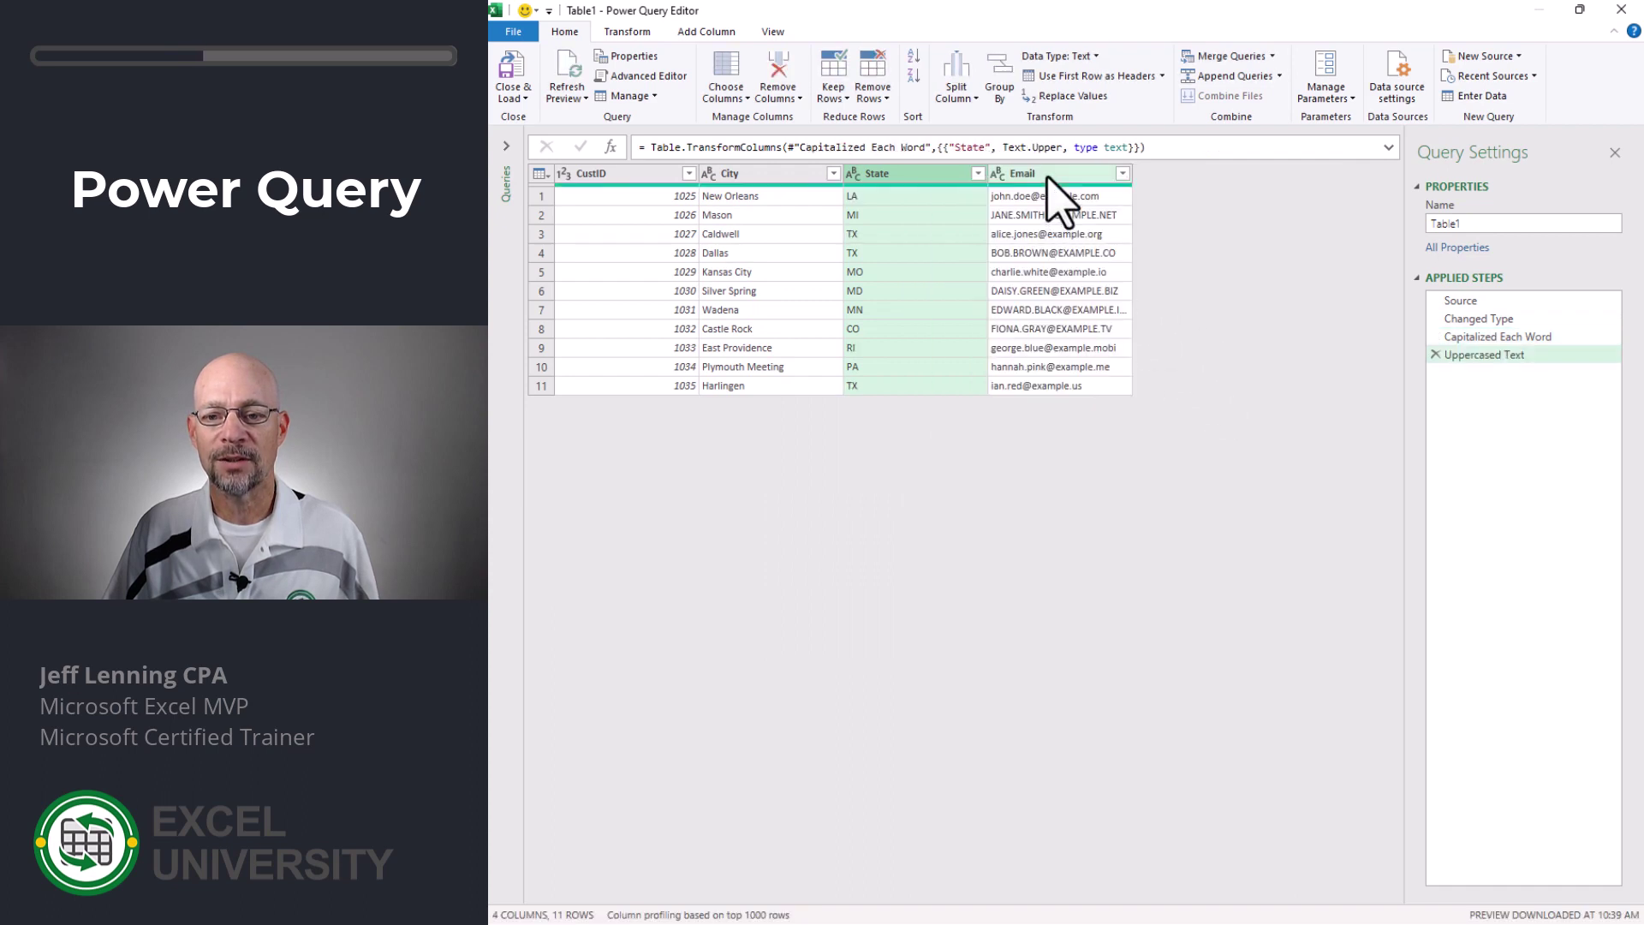
right_click(1050, 175)
mouse_move(1139, 362)
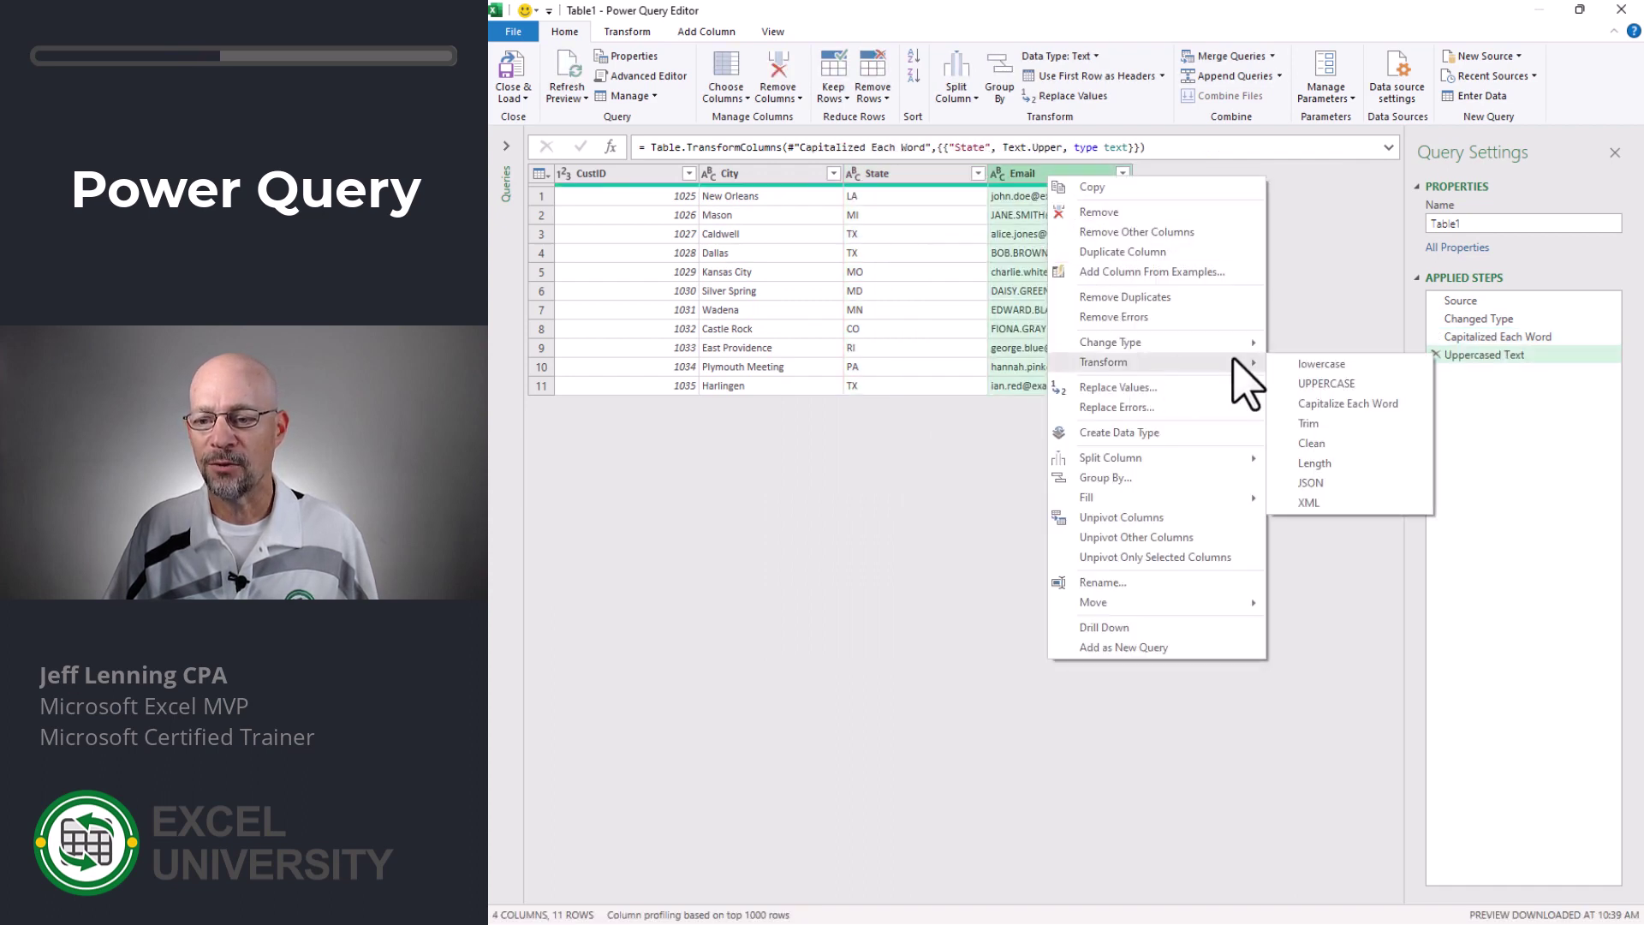
click(1303, 362)
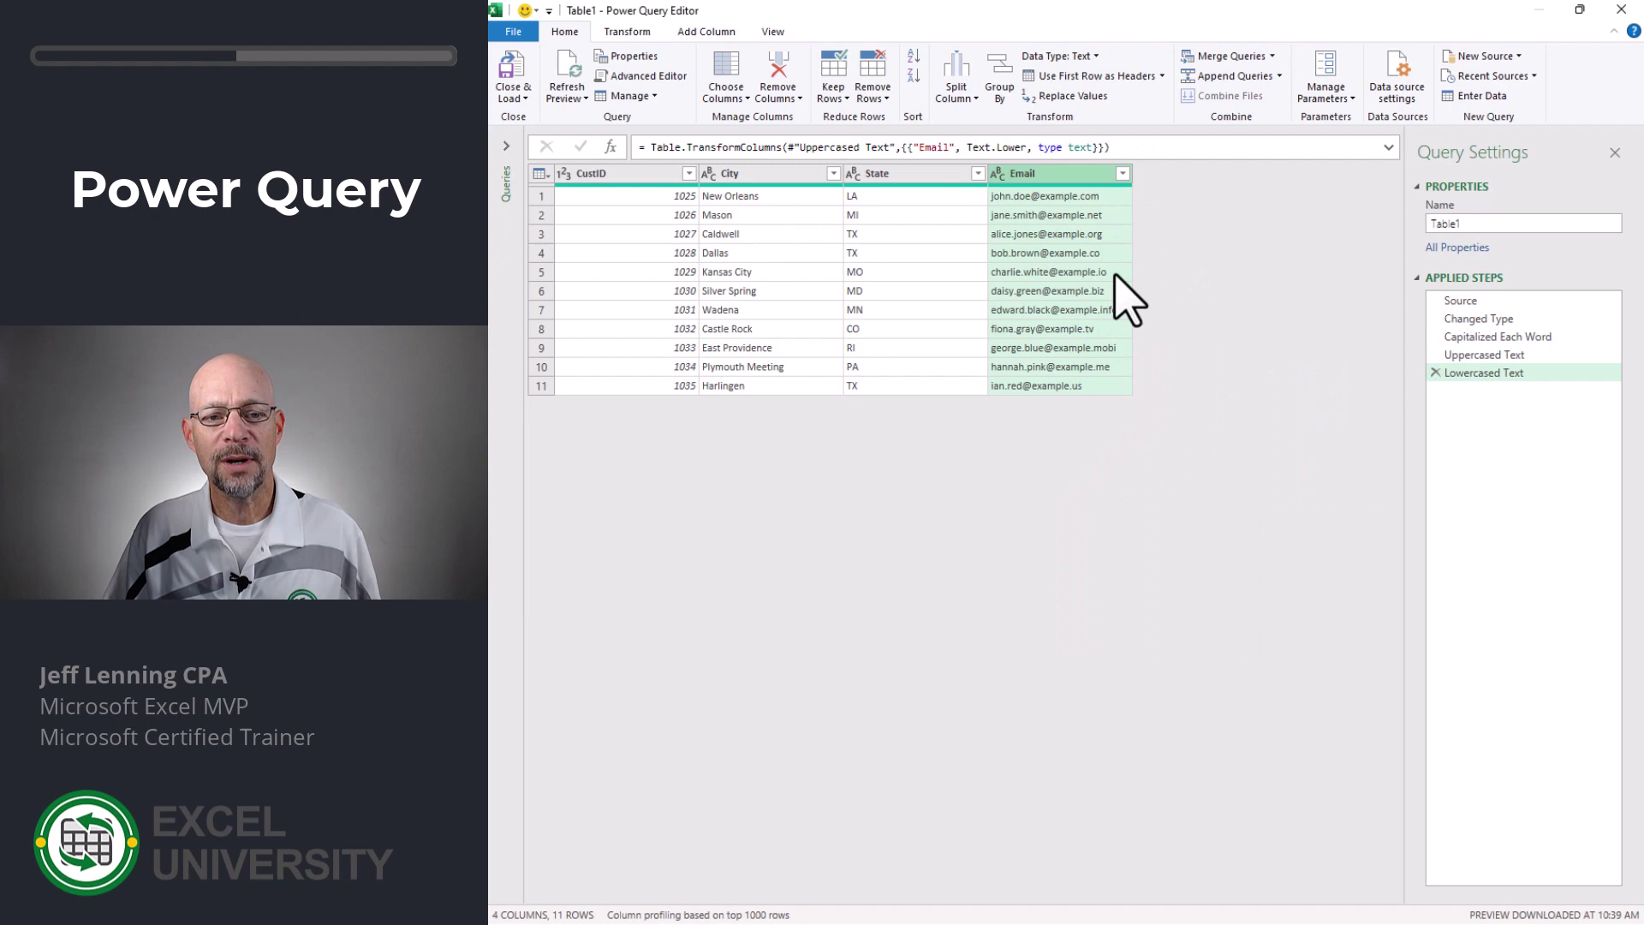
Close & Load the query to the existing worksheet at $B$23, then refresh the new table
click(523, 98)
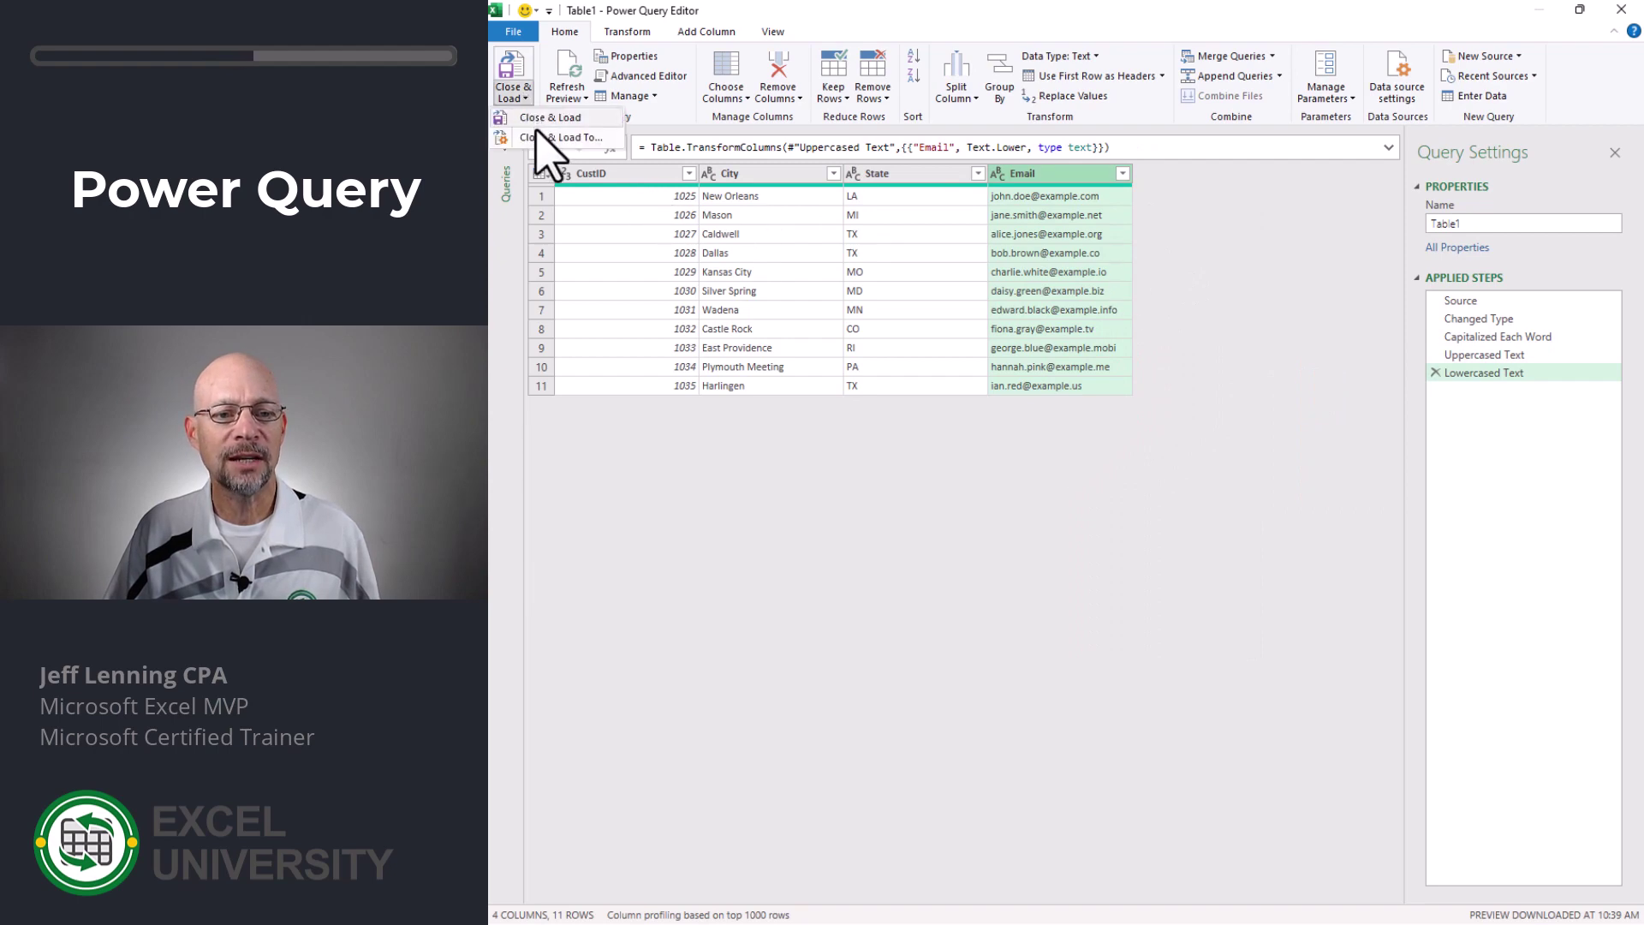
click(548, 137)
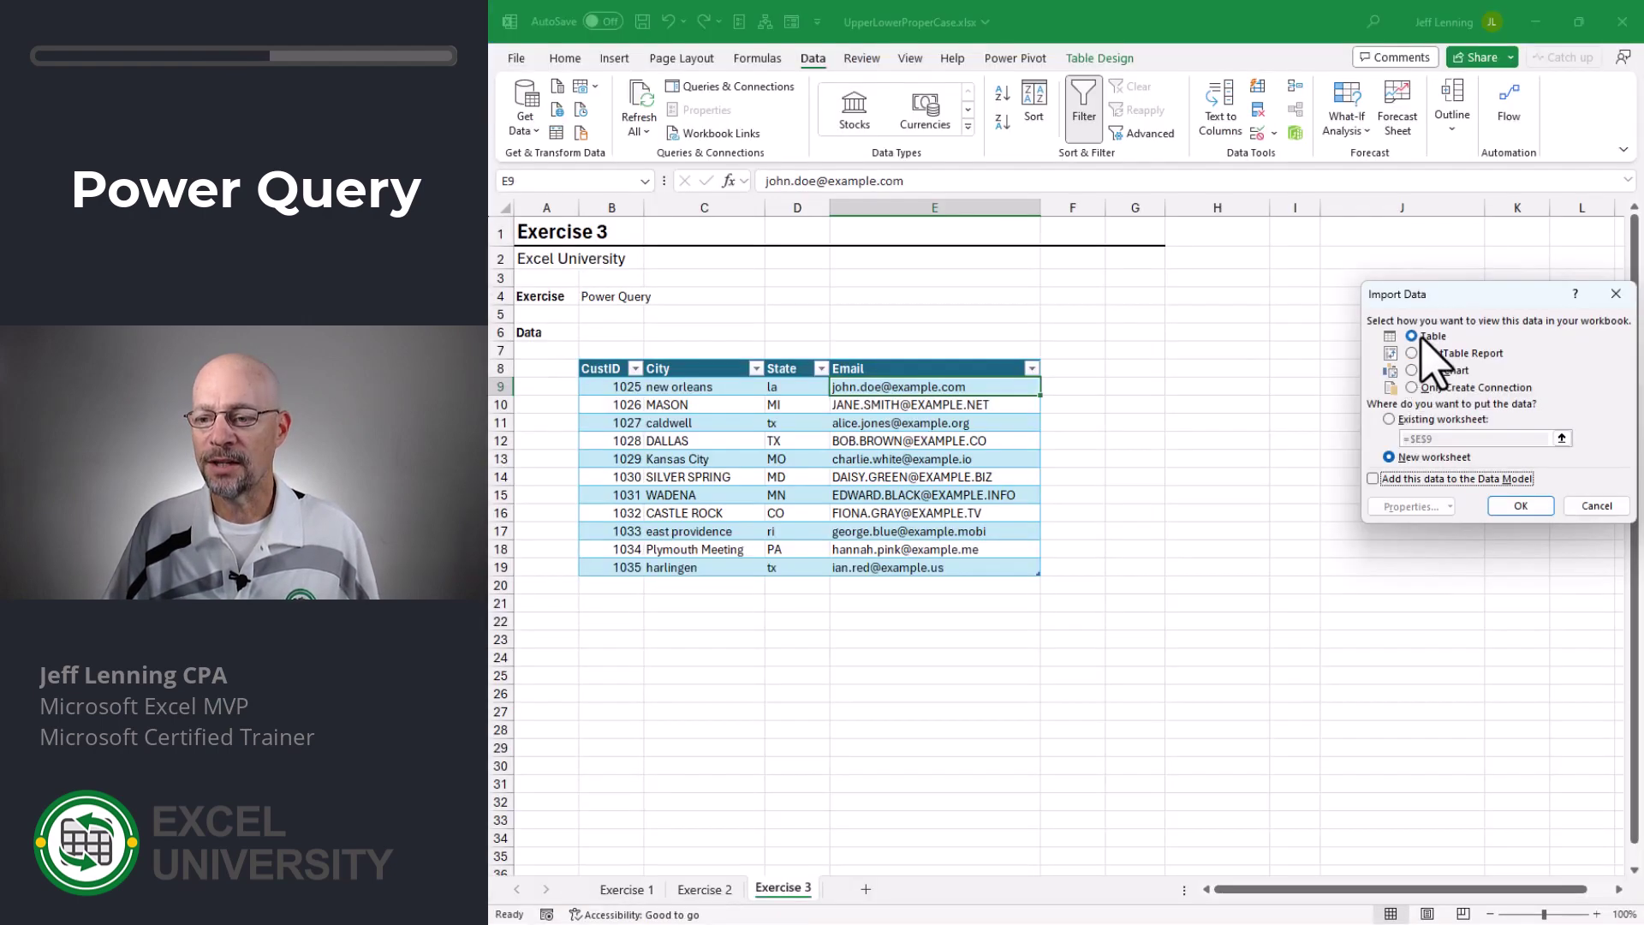
click(1391, 419)
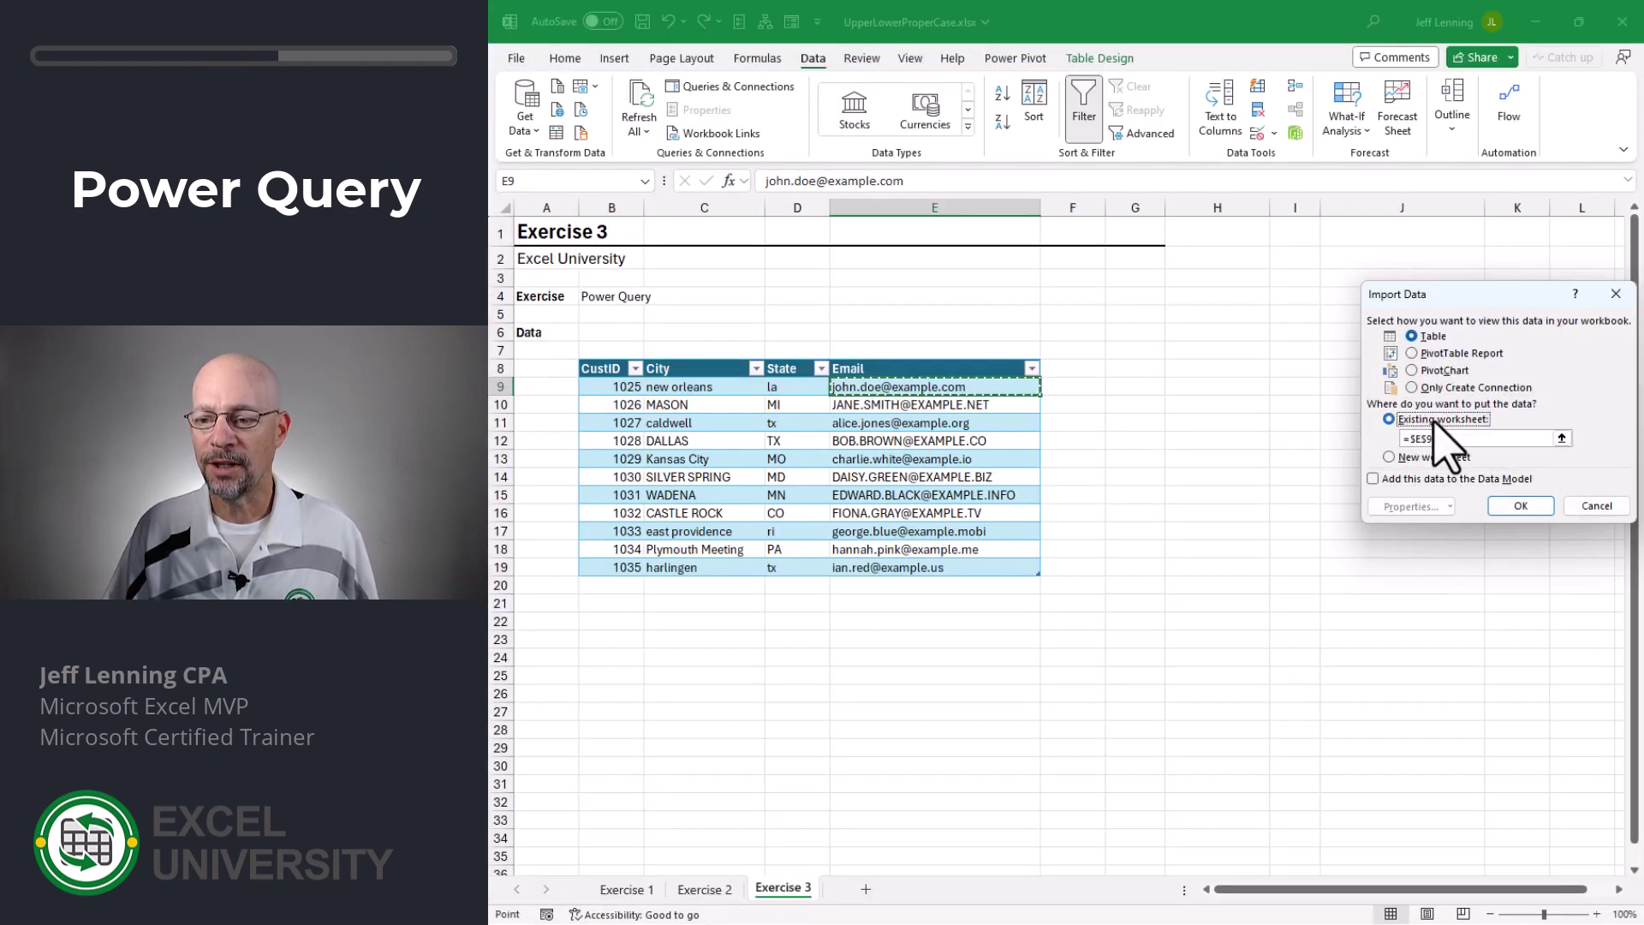
click(625, 643)
click(1516, 506)
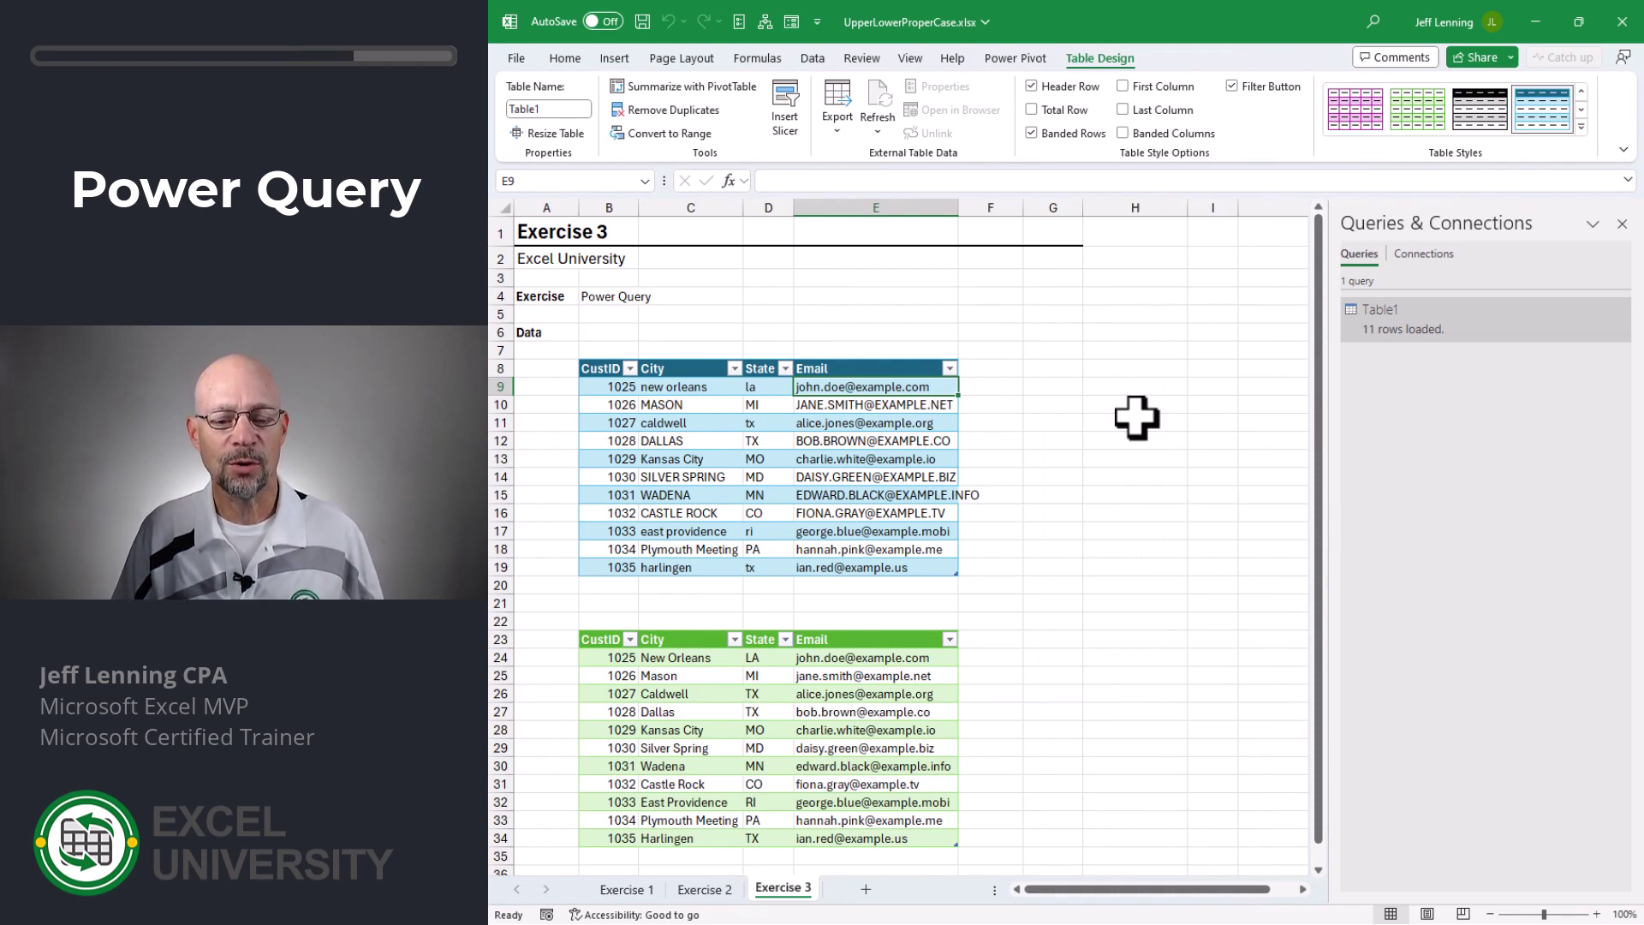
right_click(829, 658)
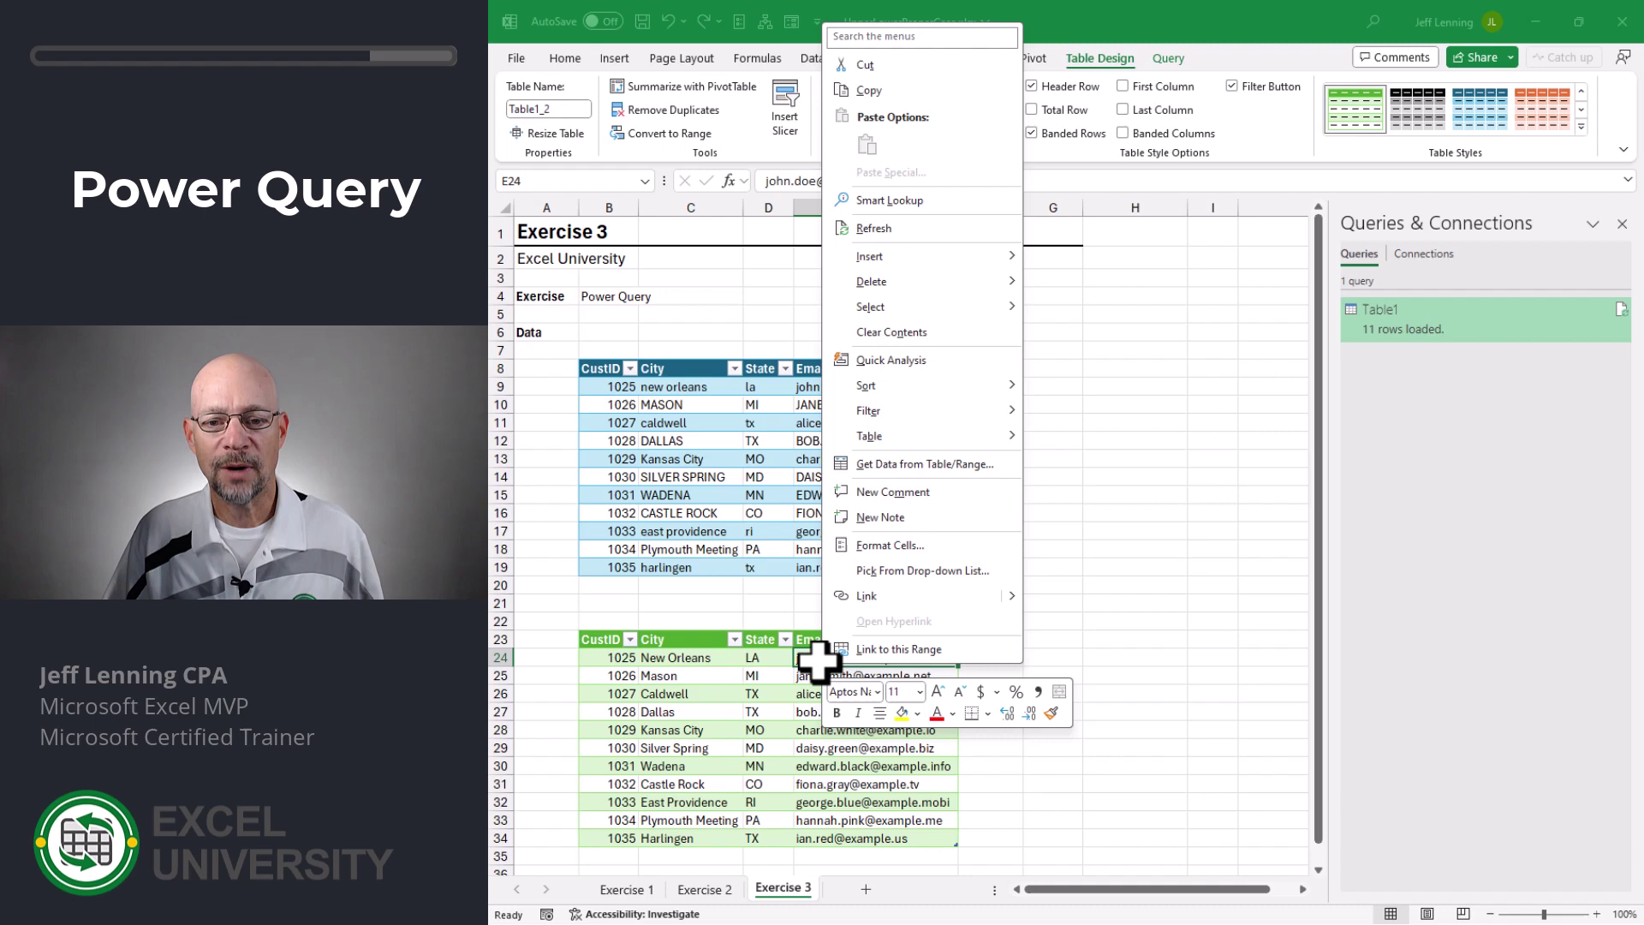
click(900, 230)
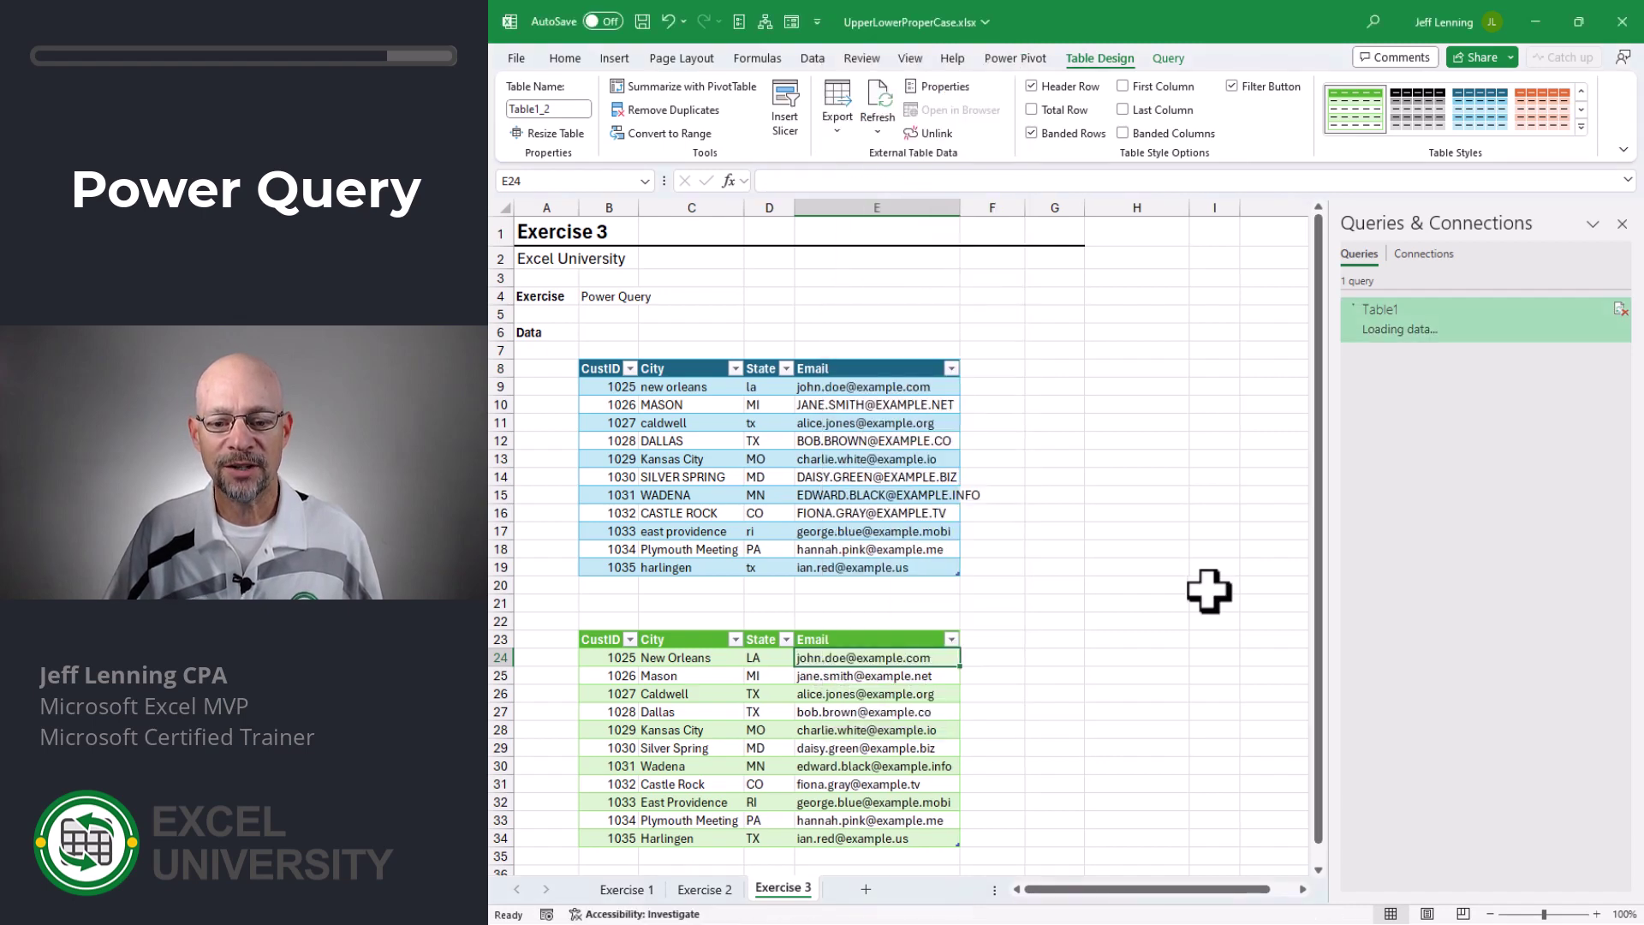